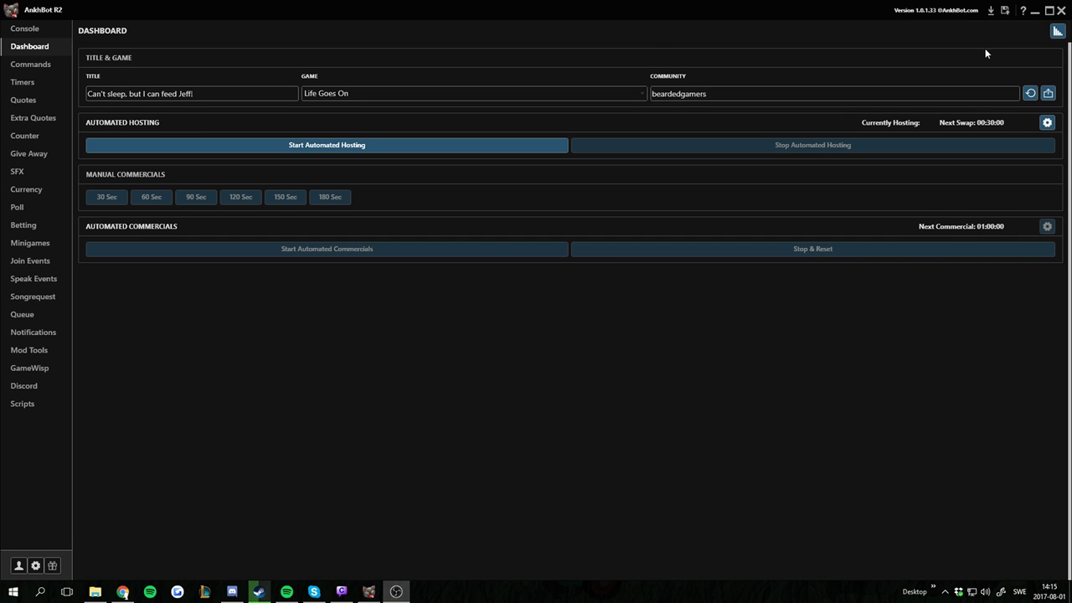
# Open AnkhBot R2's ? help menu to show its documentation and community Discord options.
pyautogui.click(1024, 12)
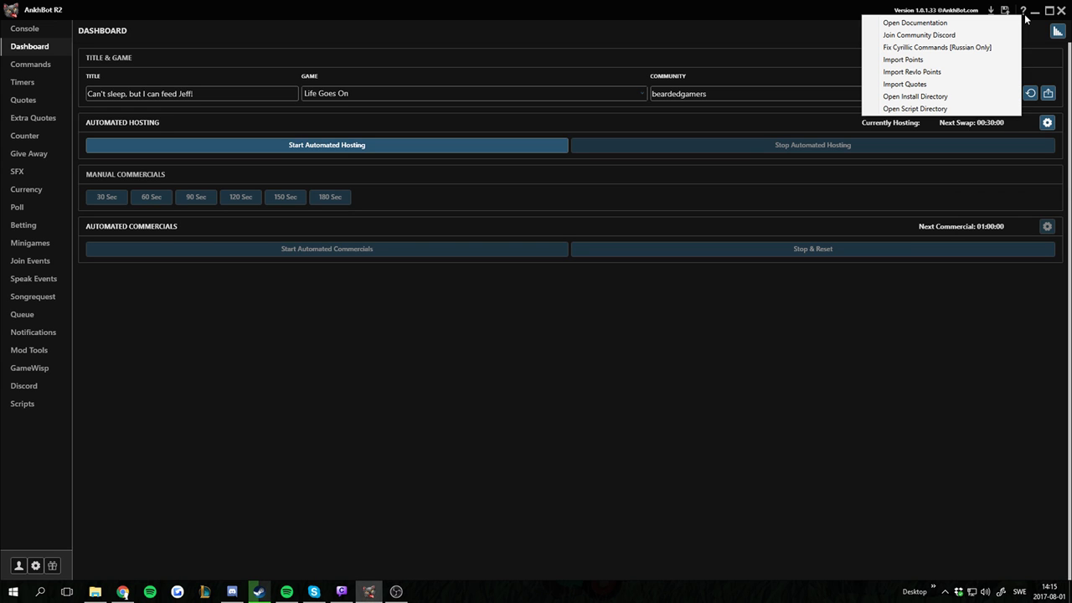
# Accept the AnkhBot community Discord invite in Chrome so the Discord app opens, then minimize Chrome.
pyautogui.click(971, 35)
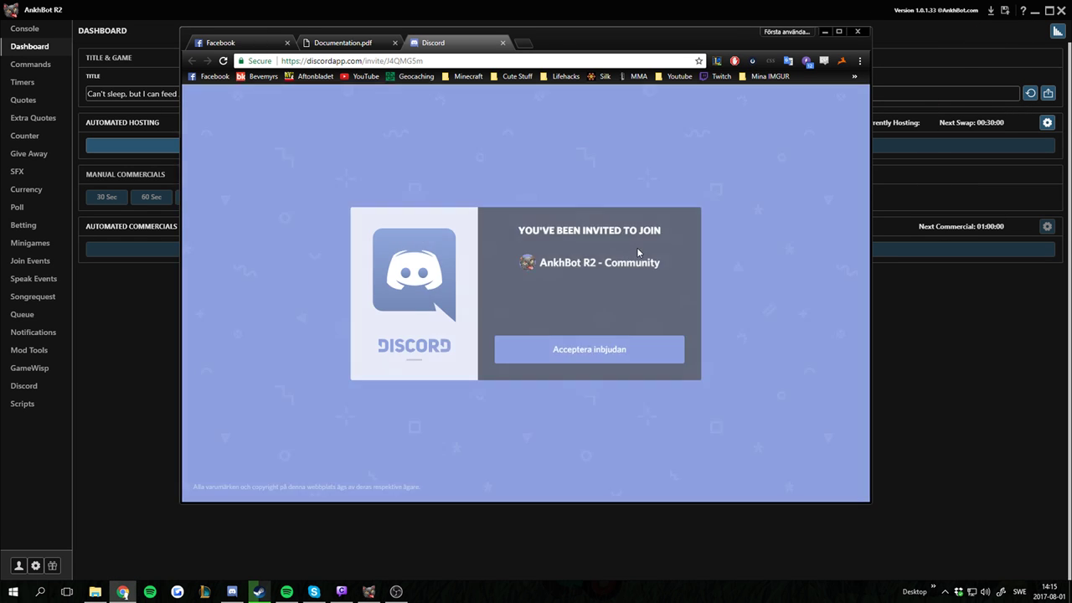
pyautogui.click(589, 349)
pyautogui.moveTo(646, 30); pyautogui.dragTo(644, 22)
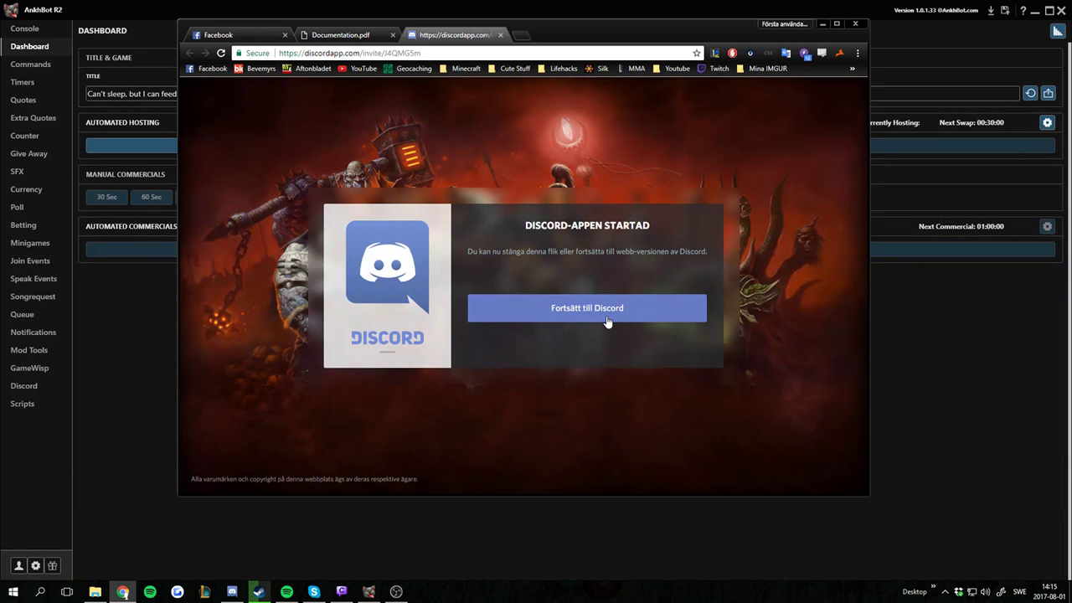
pyautogui.click(824, 23)
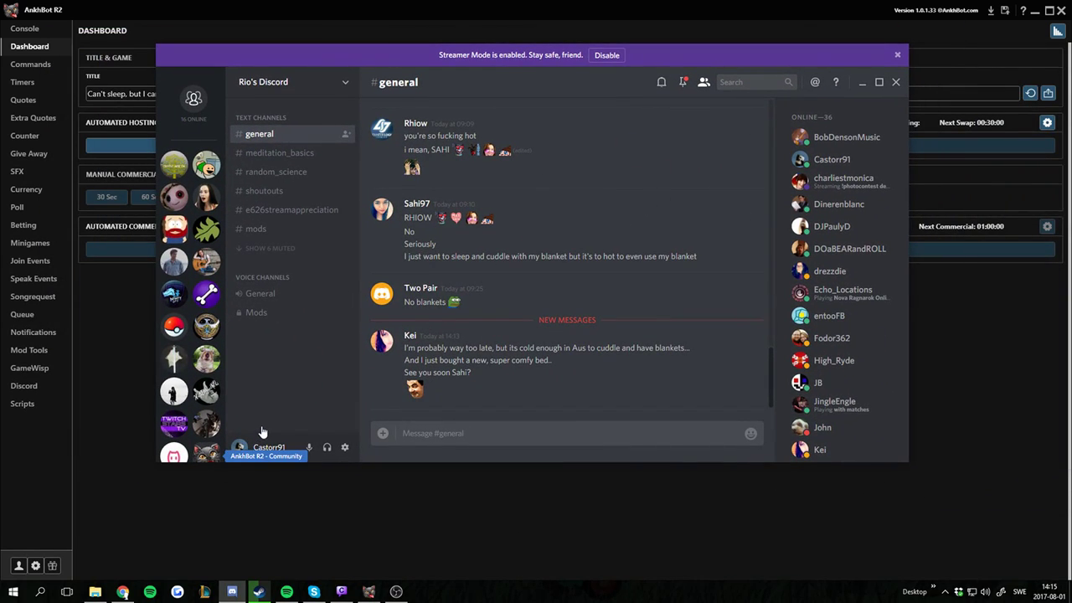
# In the AnkhBot R2 - Community server's #community-made-games channel, open the Games library link.
pyautogui.click(173, 453)
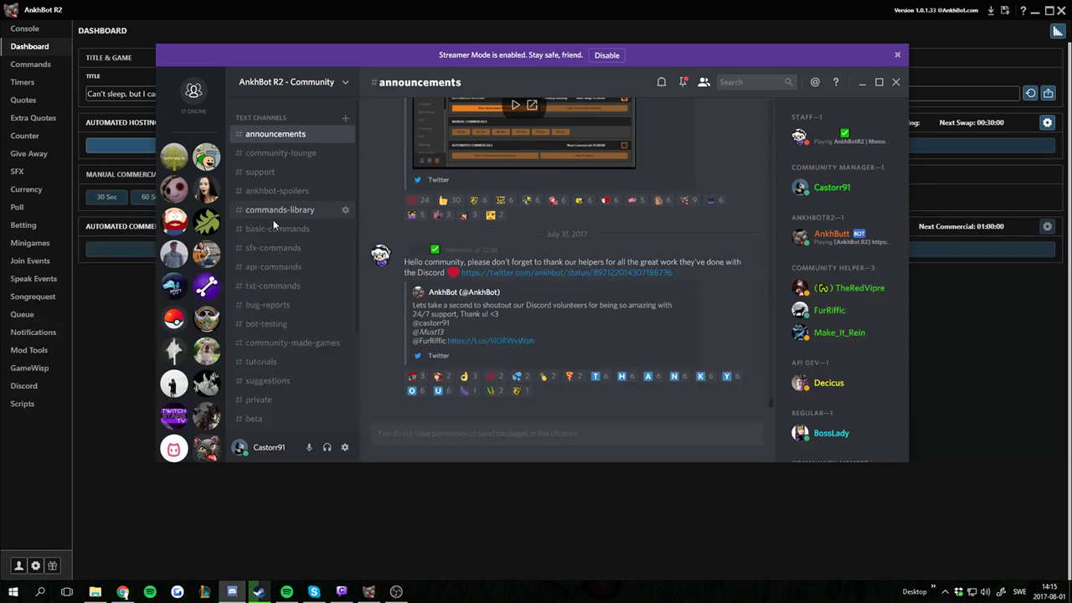
pyautogui.click(350, 363)
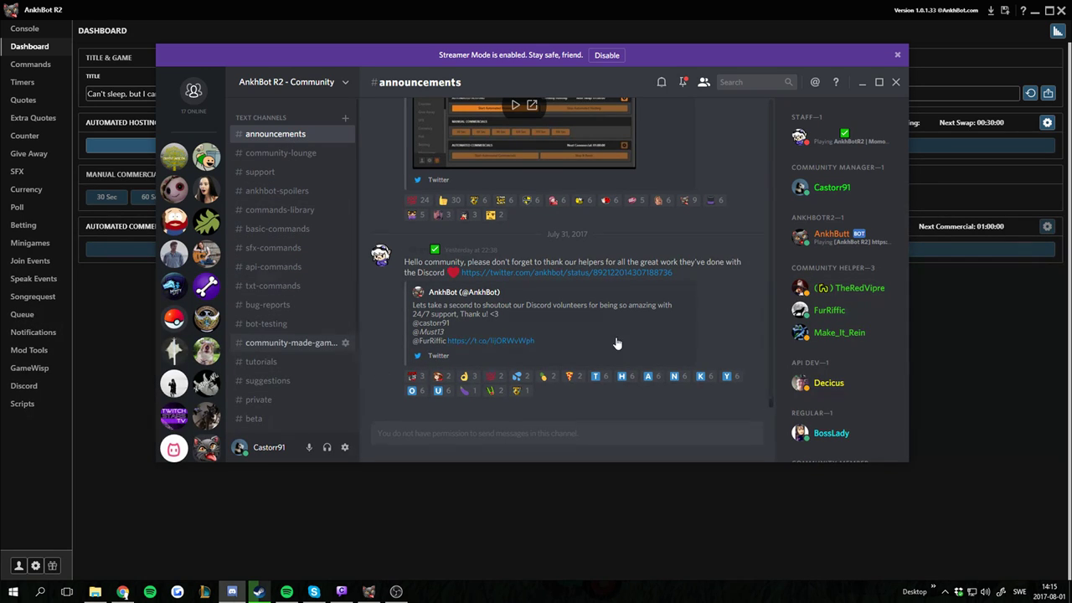
pyautogui.scroll(15, 541, 393)
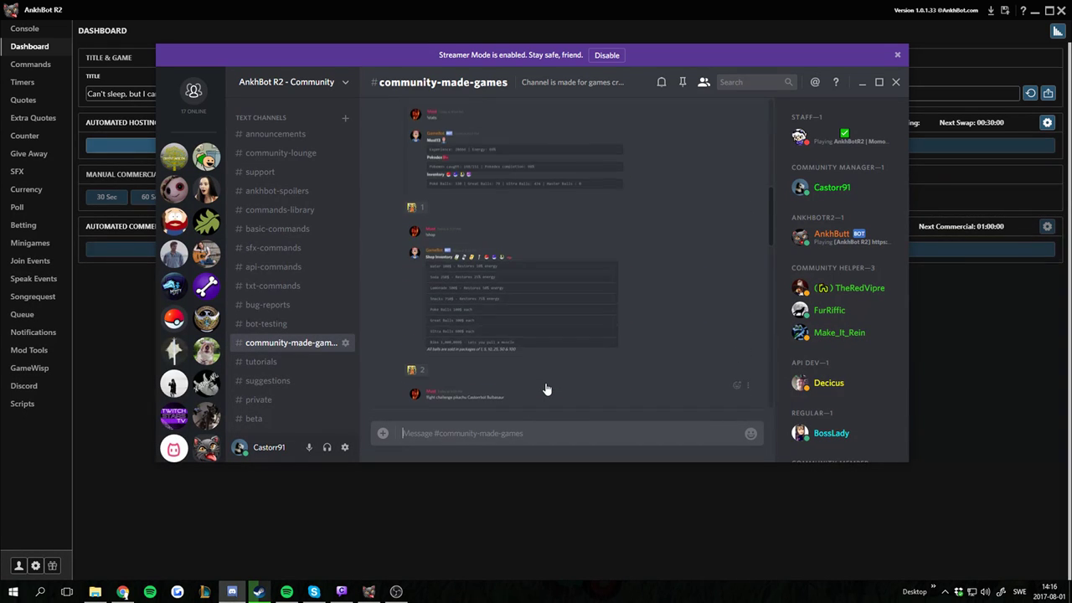
pyautogui.scroll(-10, 545, 389)
pyautogui.scroll(-7, 545, 389)
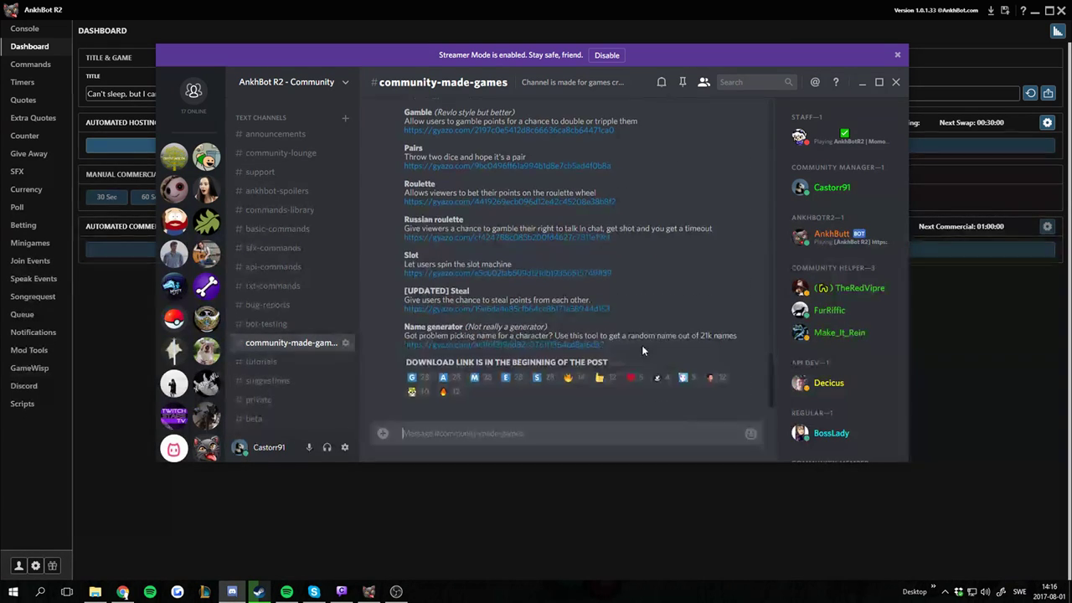
pyautogui.scroll(2, 545, 390)
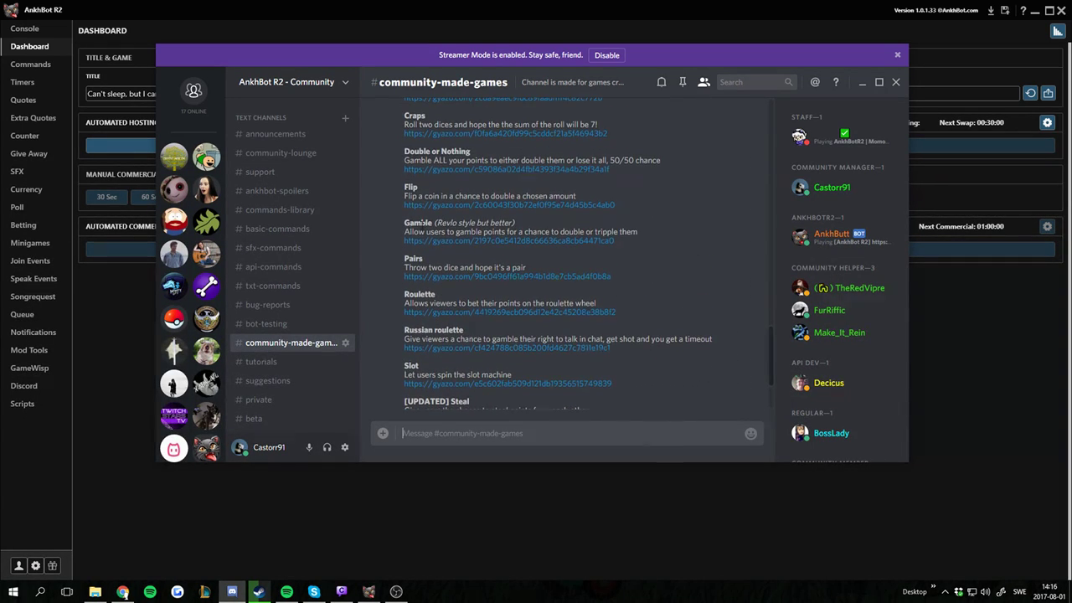
pyautogui.scroll(-1, 492, 284)
pyautogui.scroll(3, 492, 284)
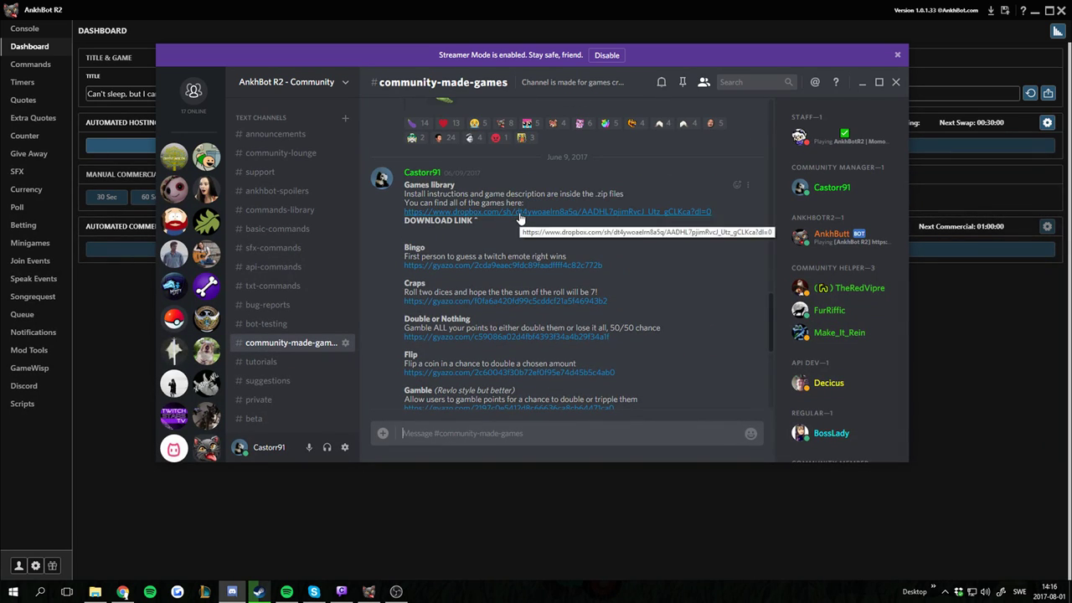
pyautogui.click(499, 212)
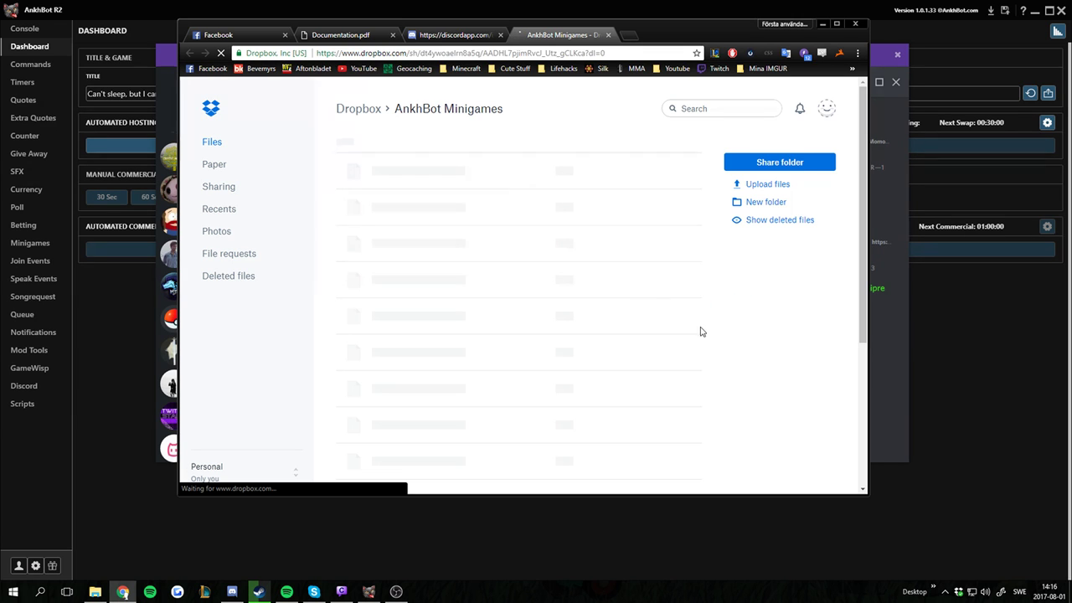
# Download Gamble V.1.0.zip from the AnkhBot Minigames Dropbox folder using its ... menu.
pyautogui.scroll(-2, 421, 251)
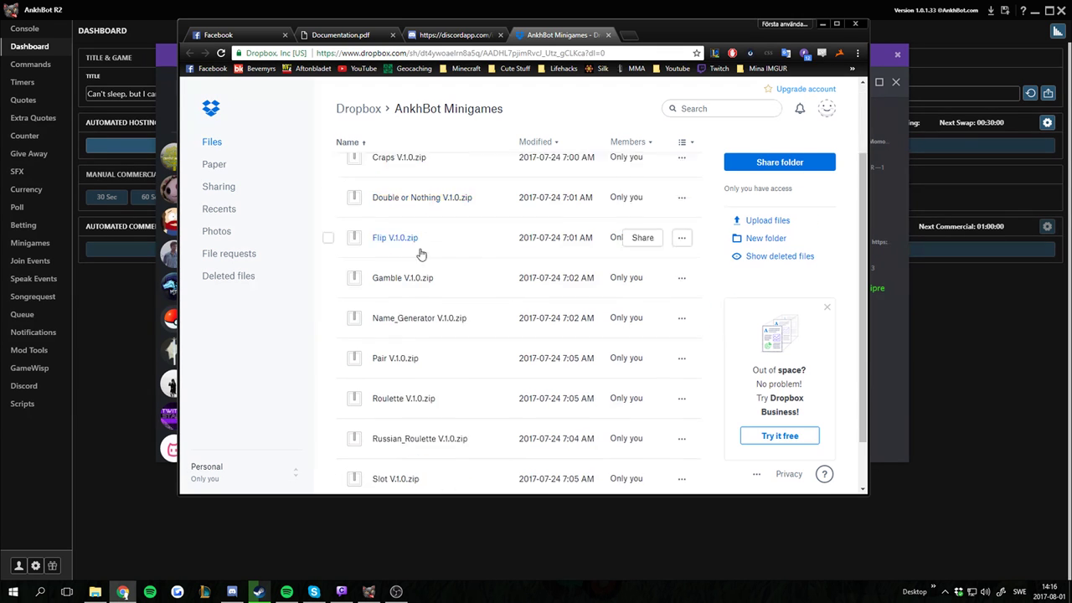
pyautogui.scroll(3, 425, 417)
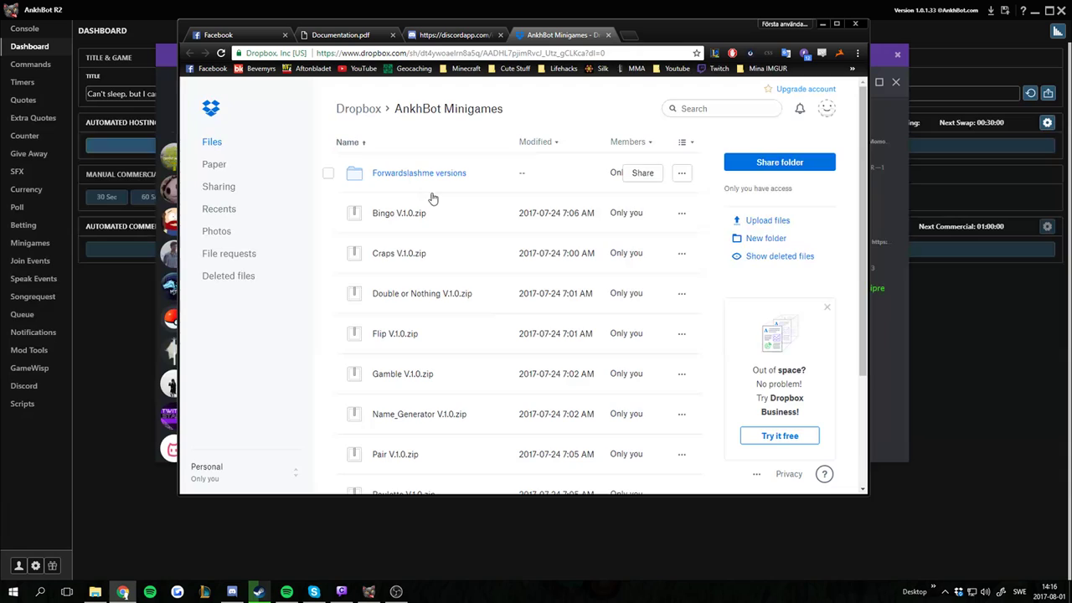
pyautogui.click(390, 382)
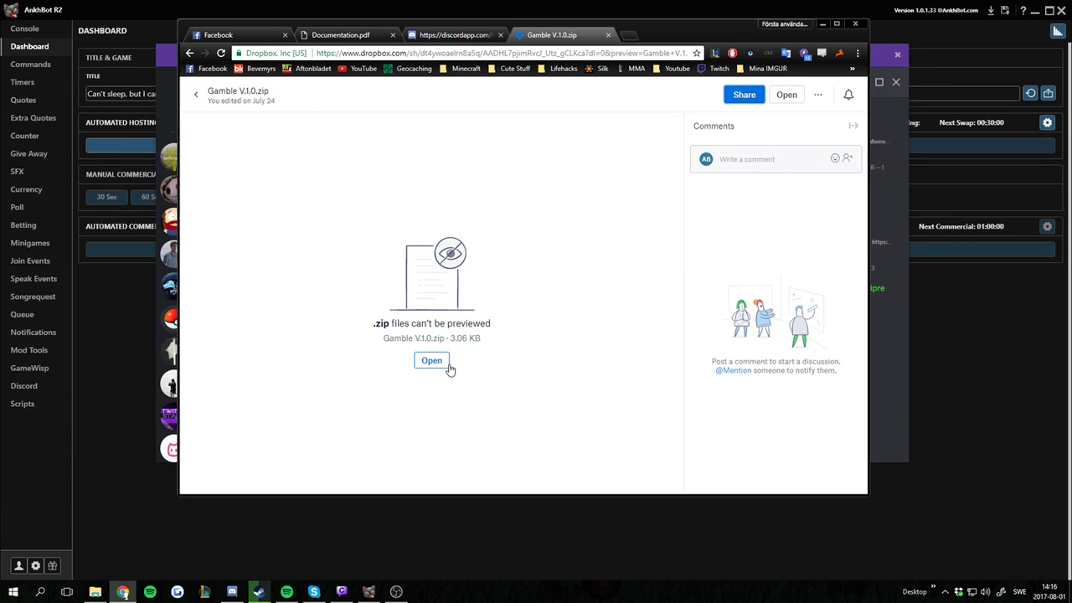
pyautogui.click(817, 96)
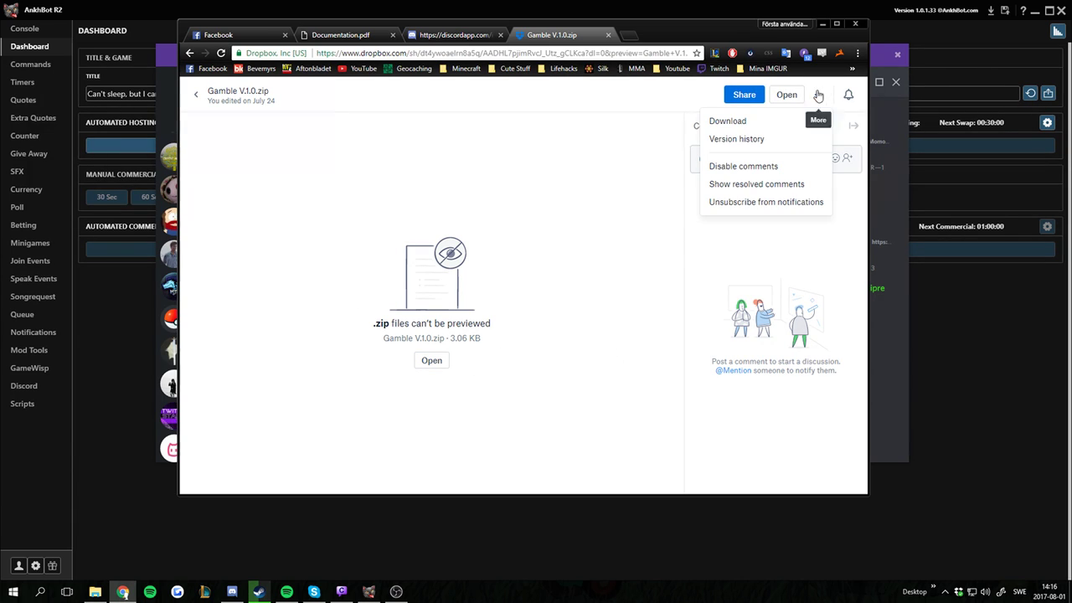
pyautogui.click(773, 128)
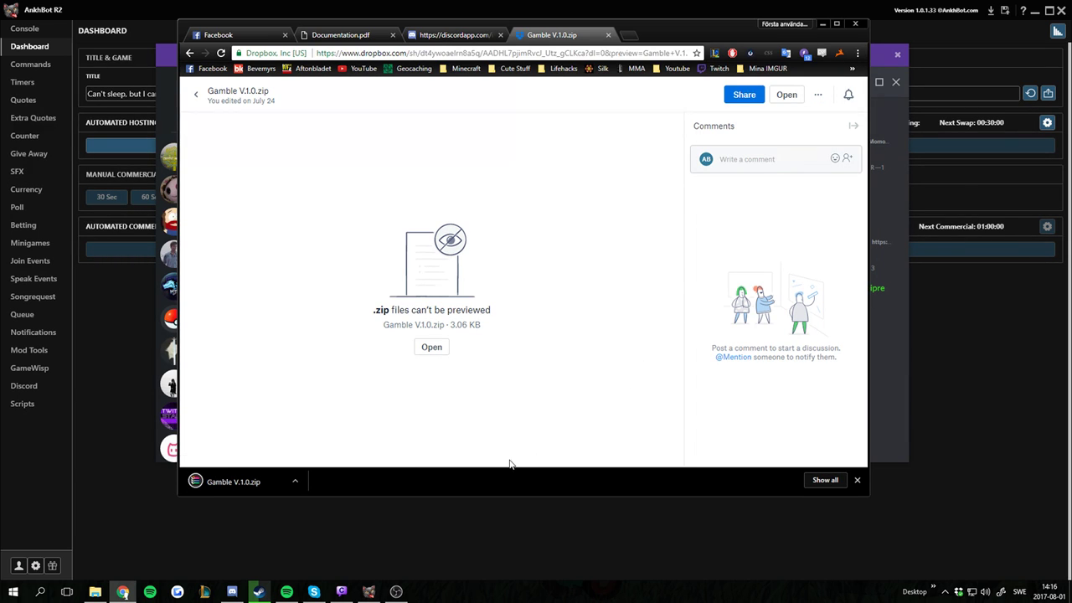
pyautogui.click(295, 481)
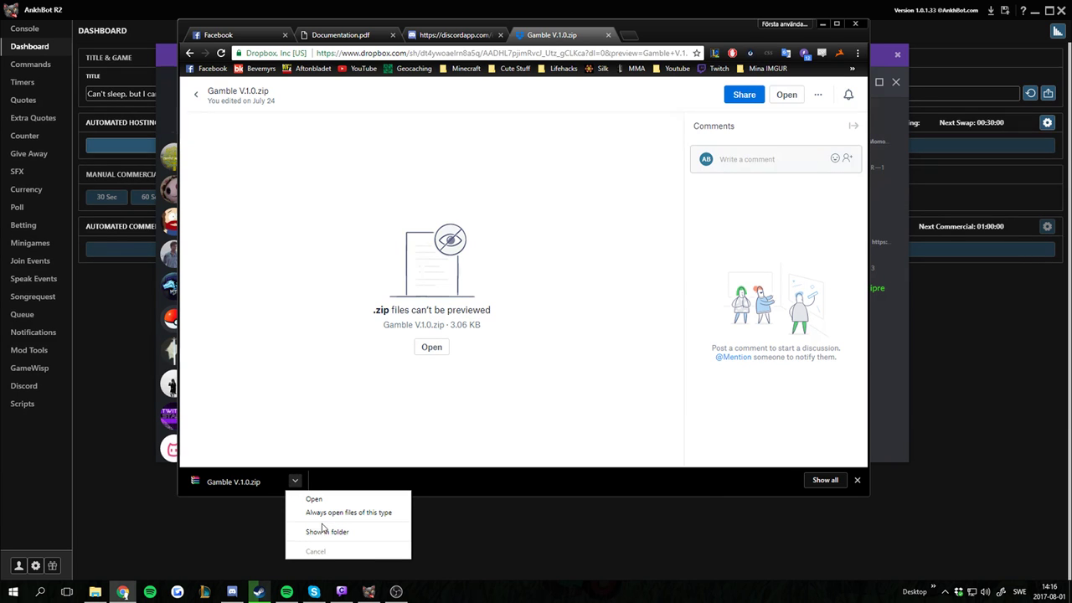
# Show Gamble V.1.0.zip in the Downloads folder, then minimize Chrome and File Explorer.
pyautogui.click(299, 483)
pyautogui.click(299, 482)
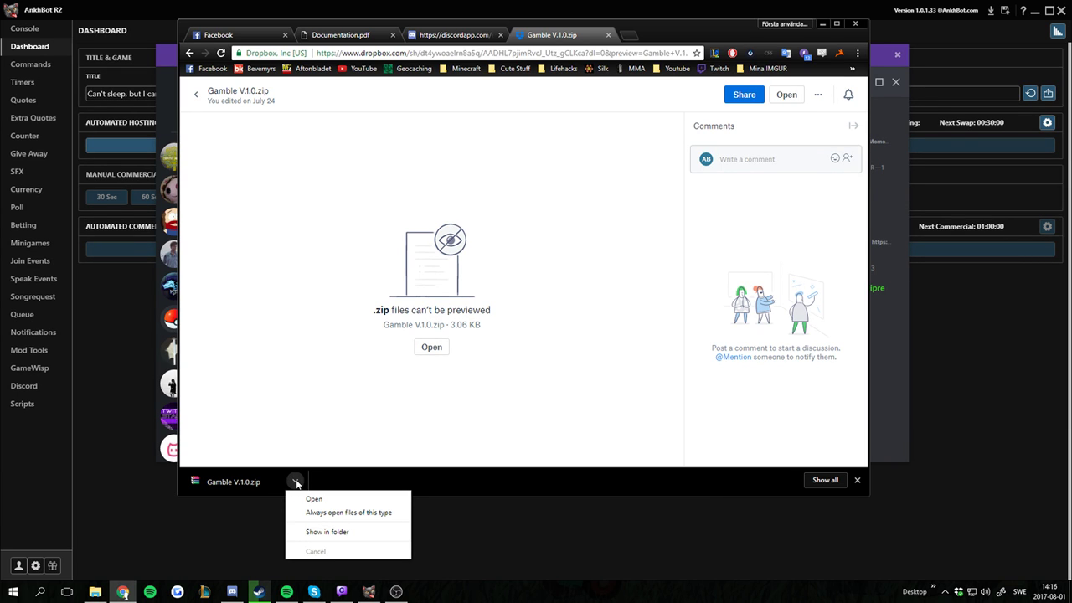
pyautogui.click(338, 533)
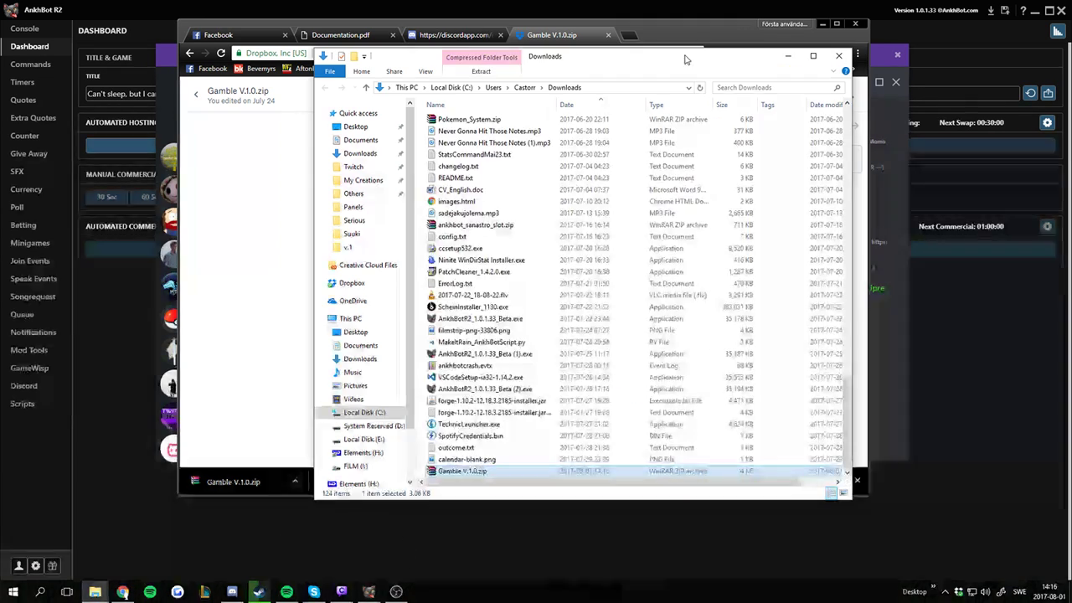
pyautogui.moveTo(687, 61); pyautogui.dragTo(618, 60)
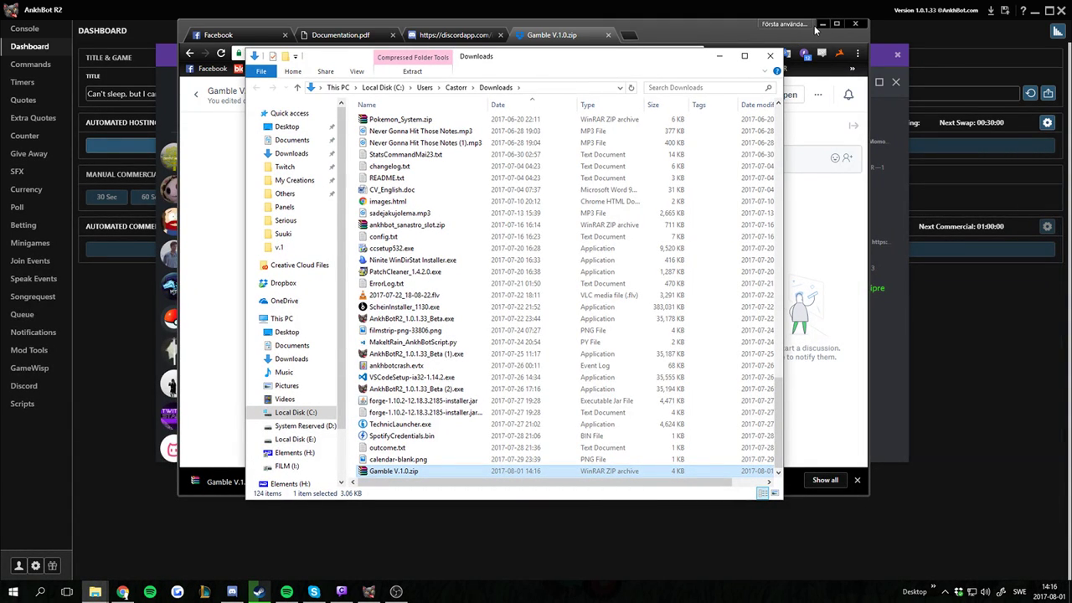
pyautogui.click(822, 24)
pyautogui.moveTo(628, 67); pyautogui.dragTo(807, 57)
pyautogui.rightClick(562, 463)
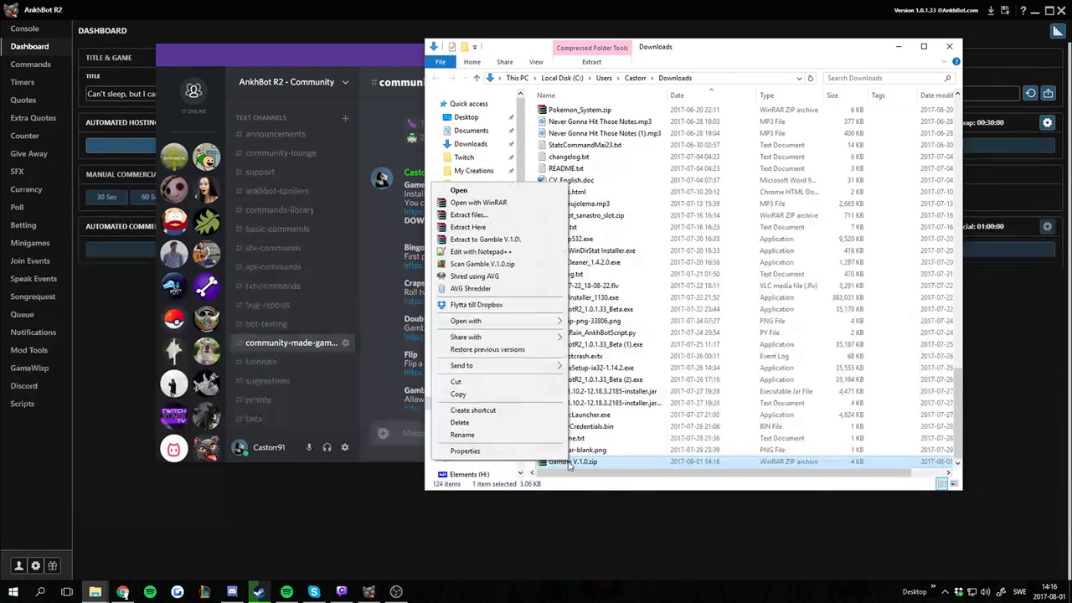
pyautogui.click(484, 381)
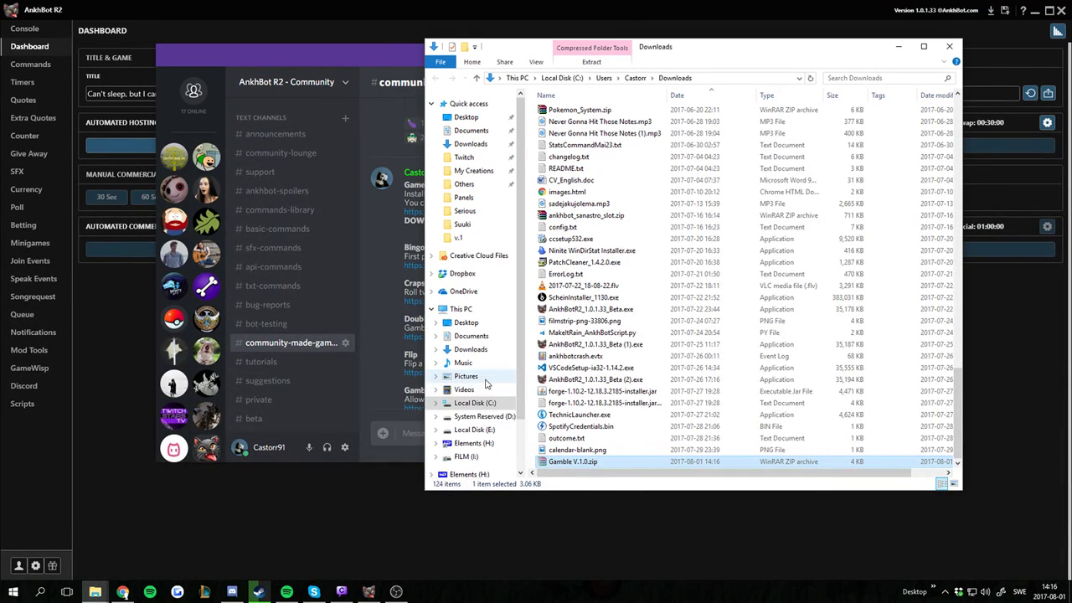
pyautogui.click(898, 46)
# Back on the maximized AnkhBot dashboard, choose Open Install Directory from the help menu.
pyautogui.click(859, 81)
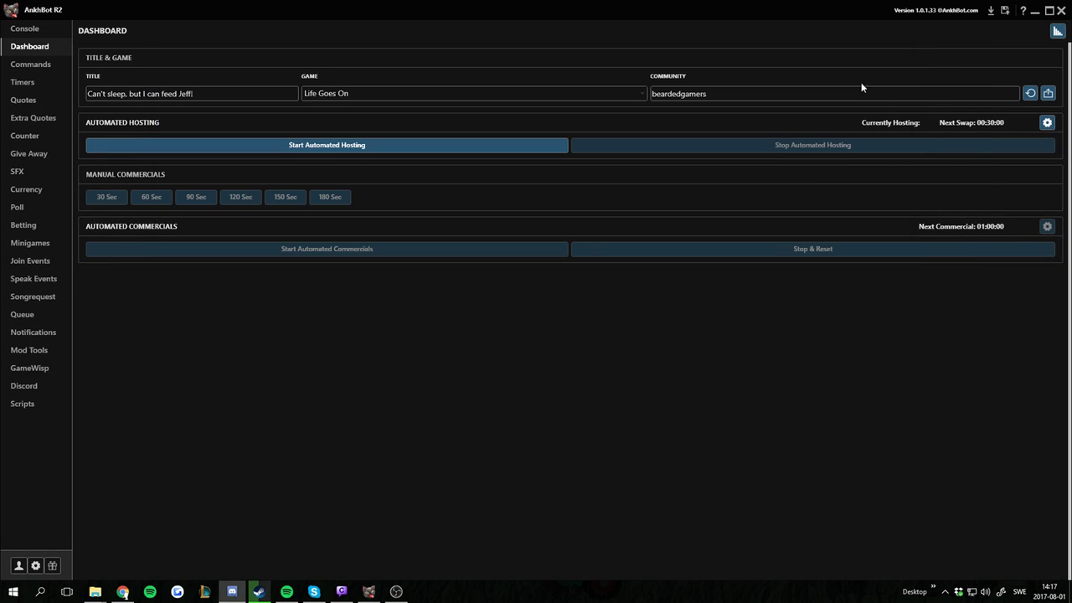
pyautogui.doubleClick(605, 14)
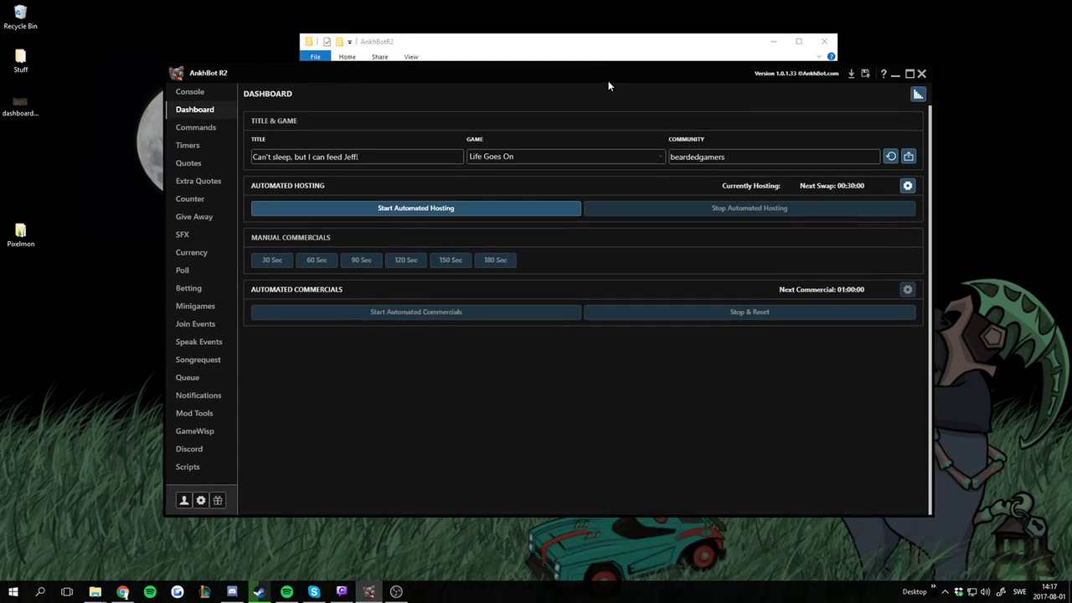
pyautogui.doubleClick(619, 20)
pyautogui.click(1005, 10)
pyautogui.click(956, 30)
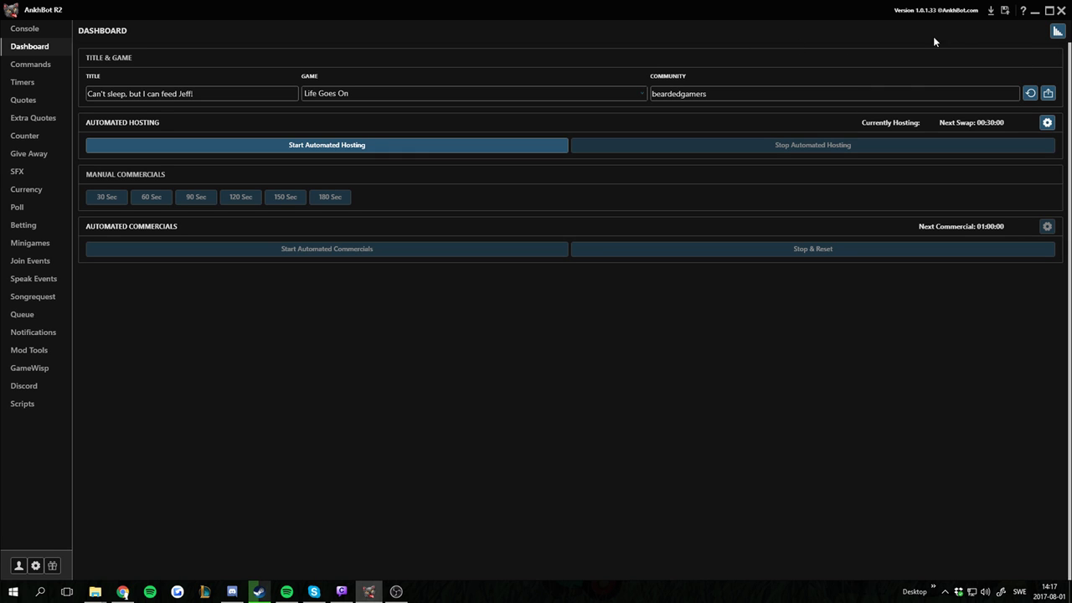
pyautogui.click(1023, 10)
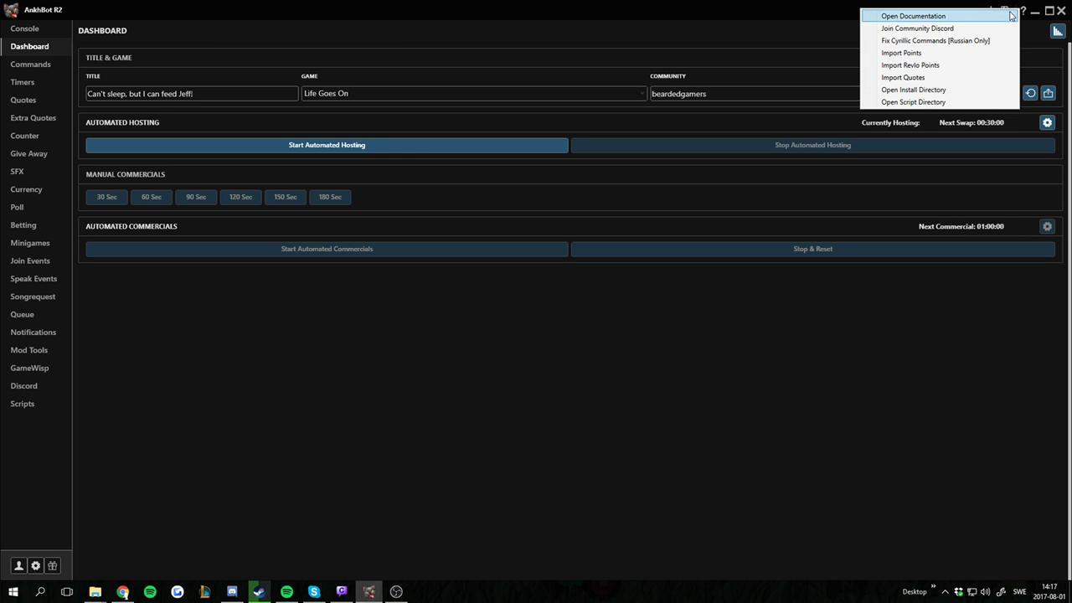
pyautogui.click(912, 90)
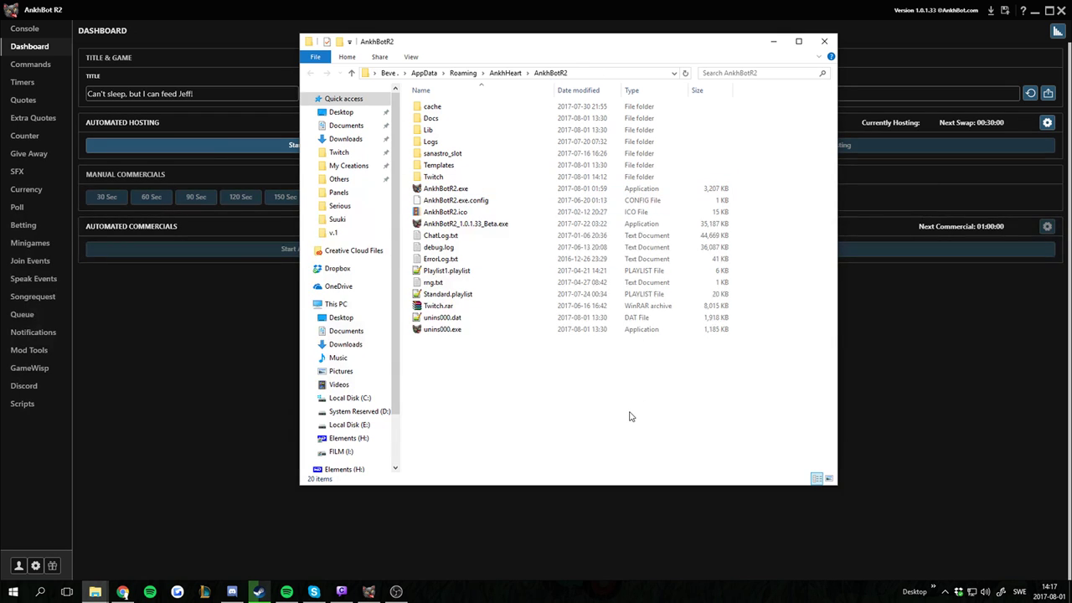
# Paste Gamble V.1.0.zip into the AnkhBotR2\Twitch folder.
pyautogui.doubleClick(444, 176)
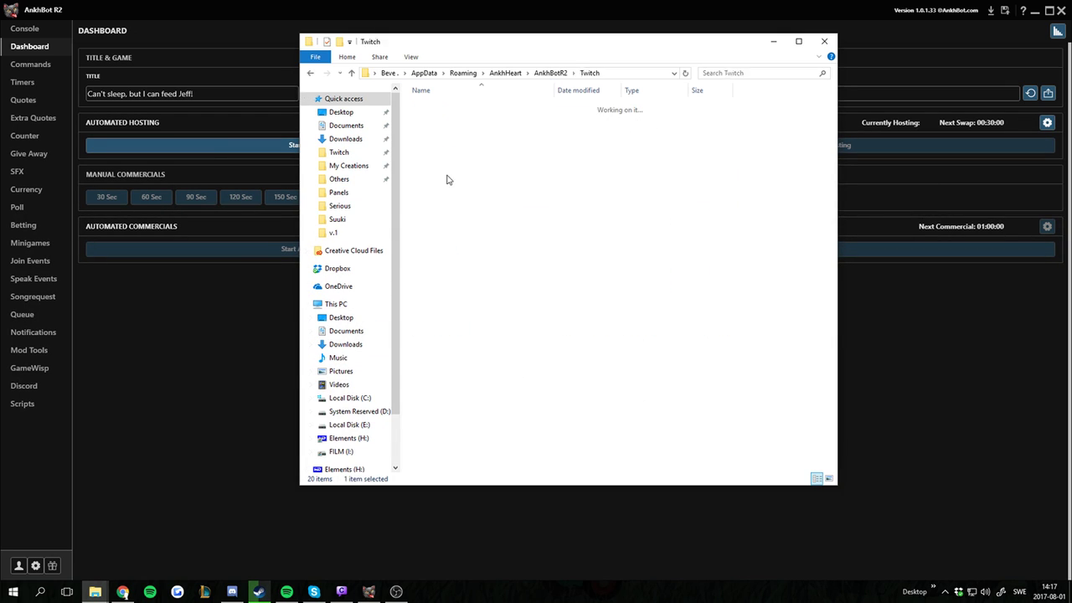
pyautogui.rightClick(483, 337)
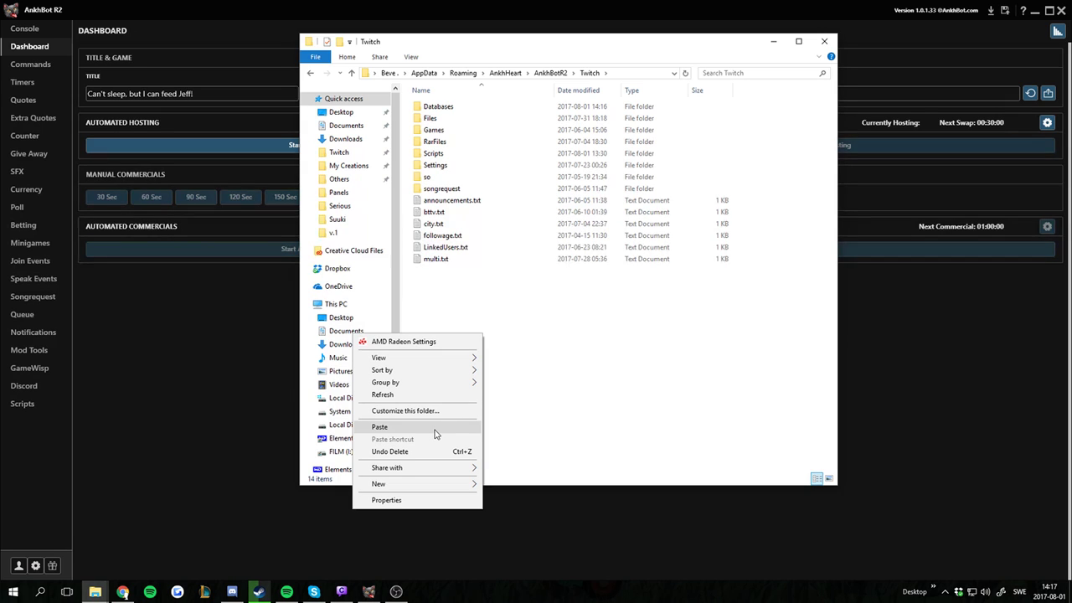
pyautogui.click(379, 427)
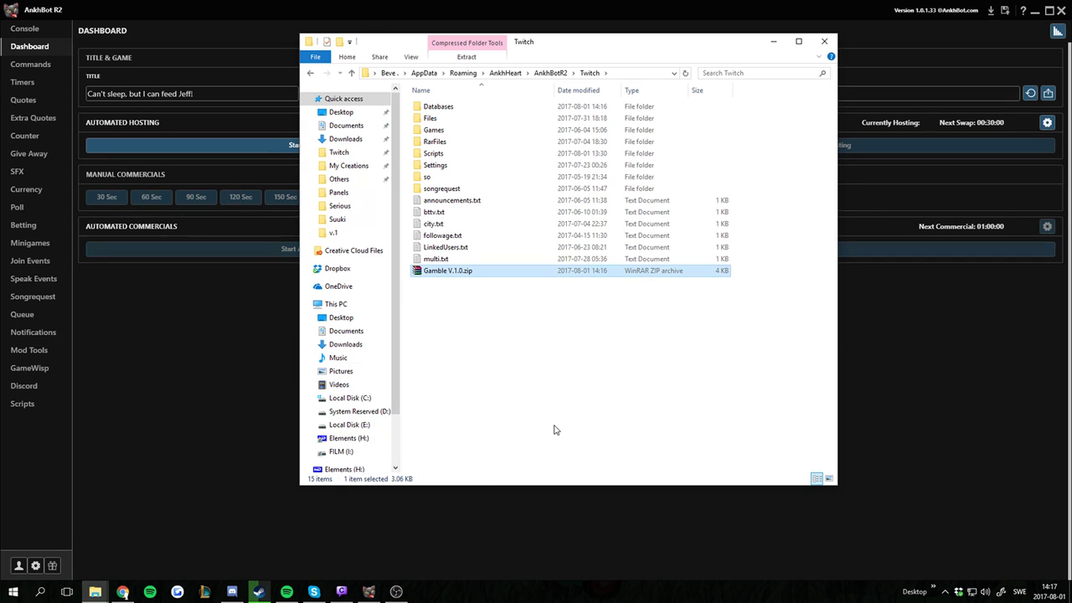
pyautogui.rightClick(482, 276)
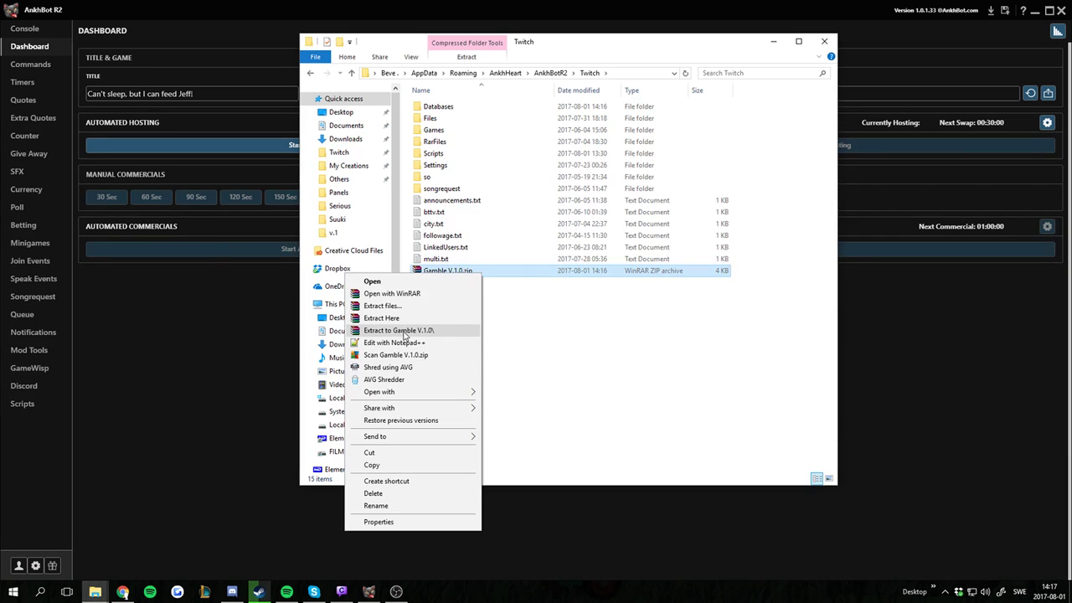
# Extract Gamble V.1.0.zip to Gamble V.1.0\ with Yes to All, then open Game instructions.txt.
pyautogui.click(403, 322)
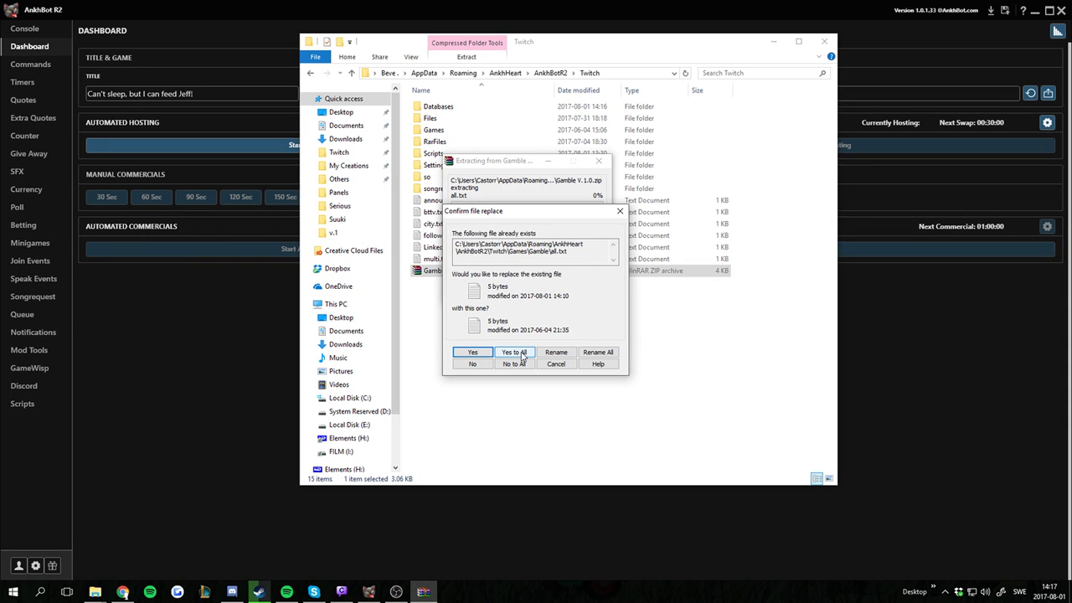
pyautogui.click(509, 352)
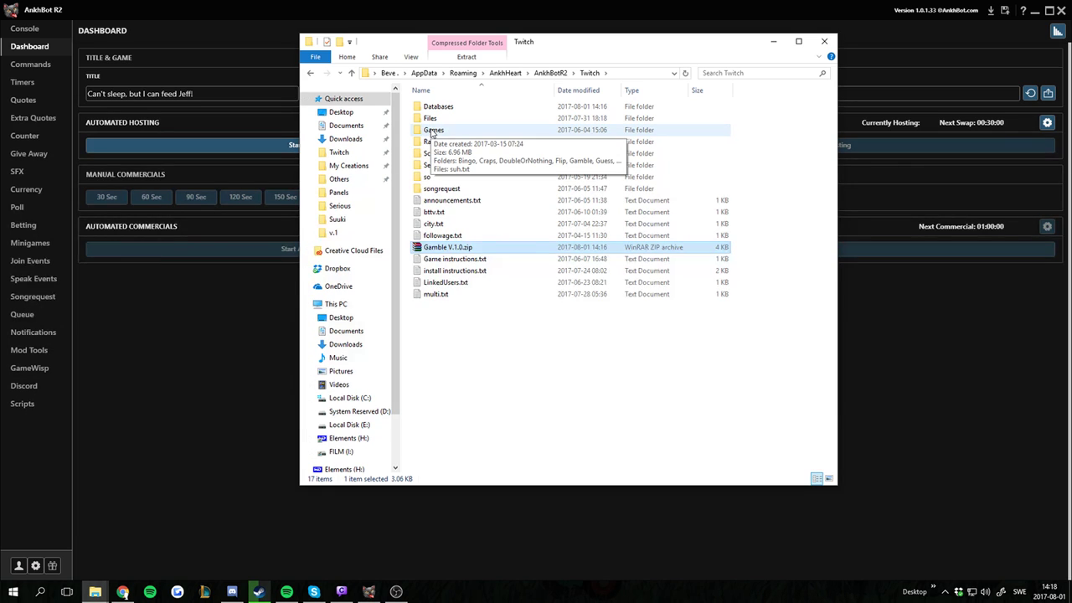
pyautogui.doubleClick(444, 259)
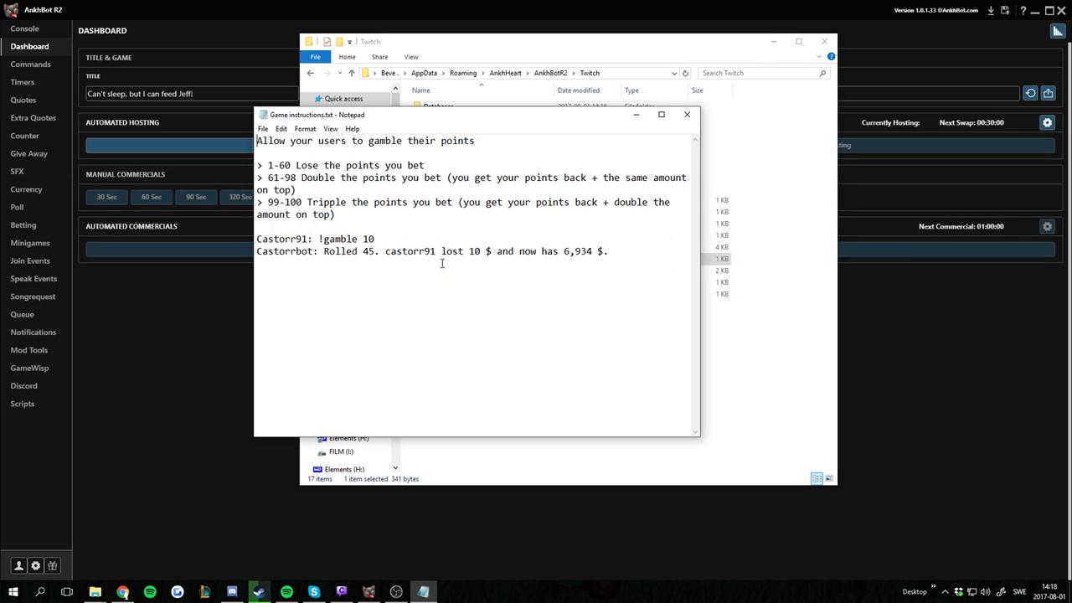
# Open install instructions.txt in a widened Notepad and review its steps 1-4.
pyautogui.click(687, 114)
pyautogui.click(463, 273)
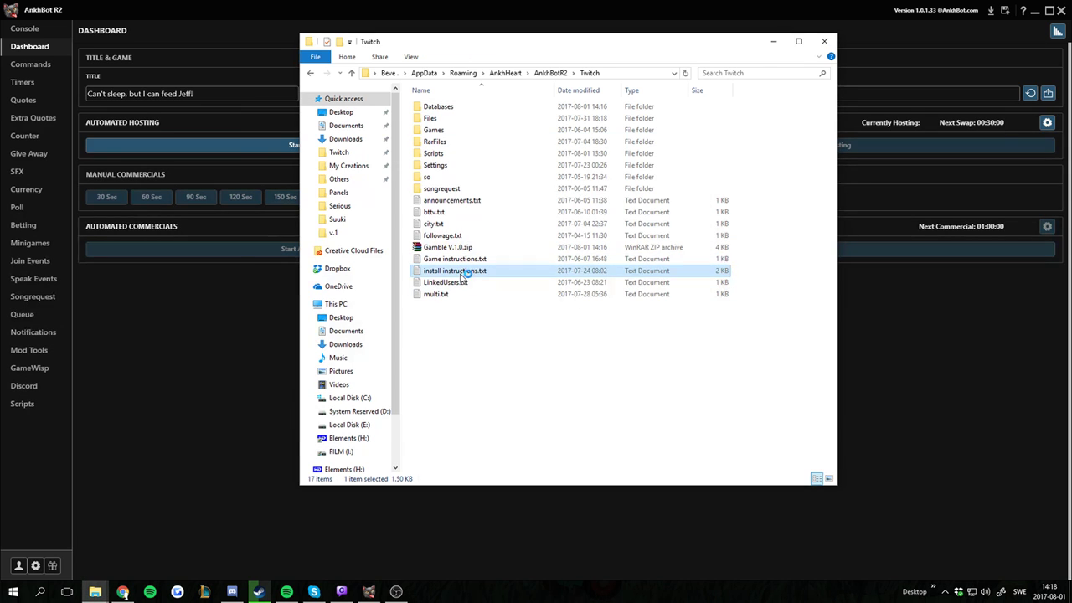
pyautogui.doubleClick(463, 273)
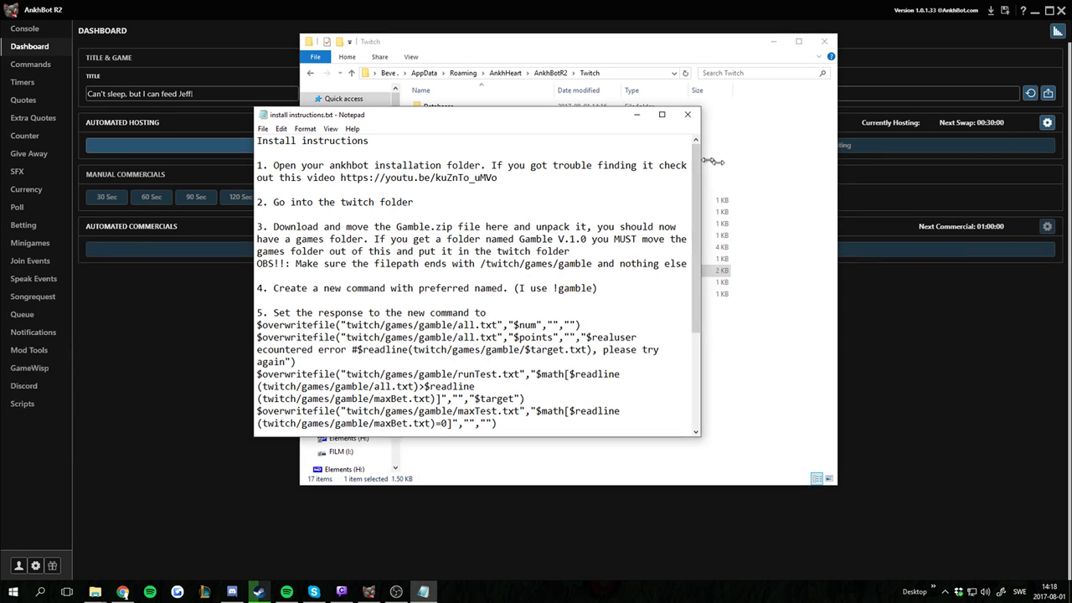
pyautogui.moveTo(701, 161); pyautogui.dragTo(963, 136)
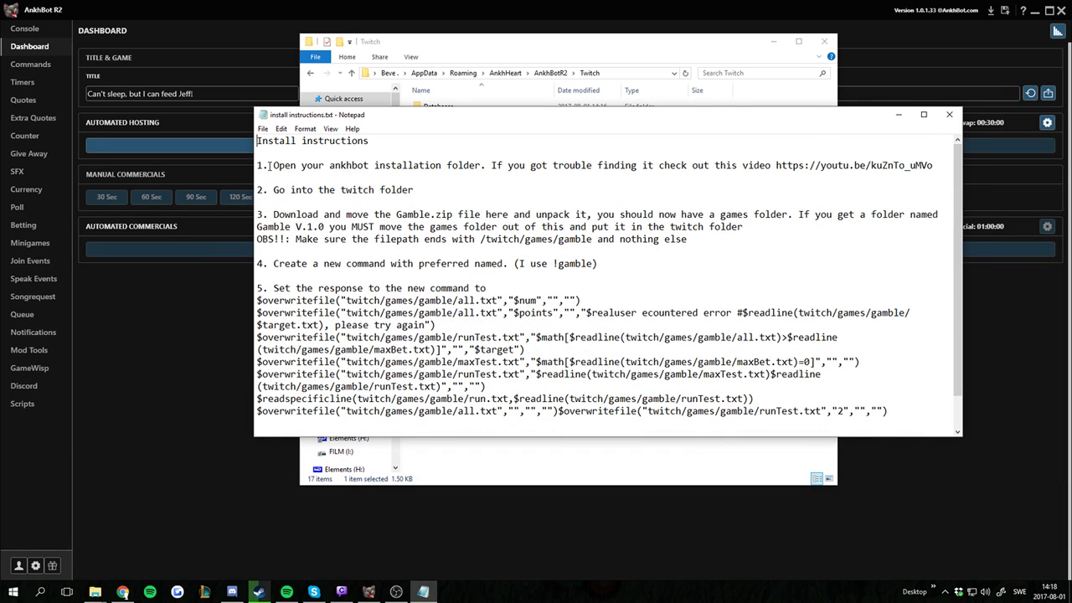
pyautogui.moveTo(269, 165); pyautogui.dragTo(482, 166)
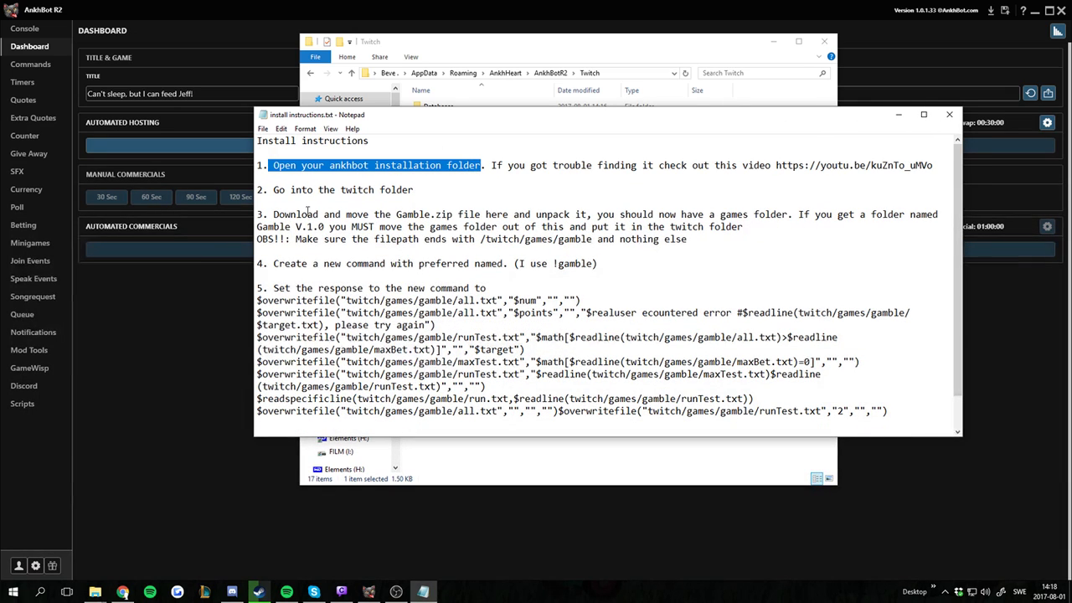
pyautogui.click(274, 191)
pyautogui.hotkey('shift', 'Home')
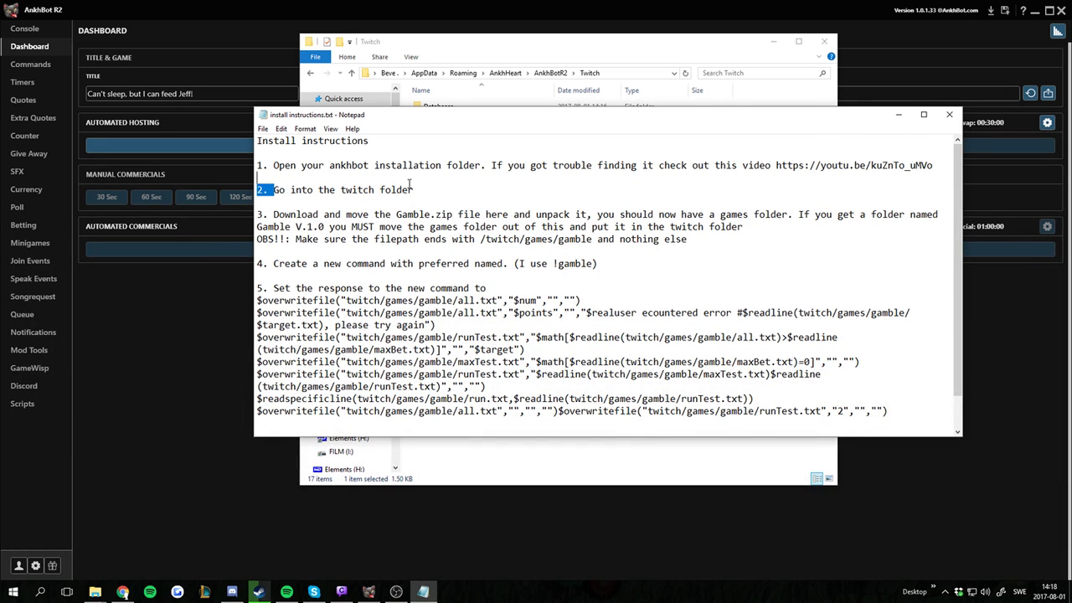
pyautogui.moveTo(430, 214); pyautogui.dragTo(452, 214)
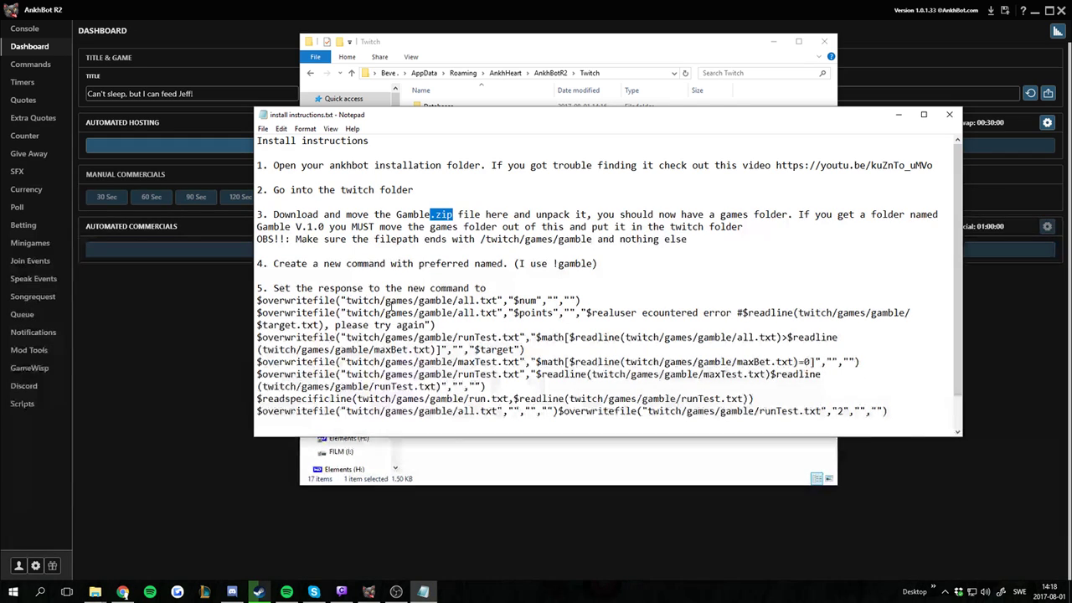
pyautogui.moveTo(273, 263); pyautogui.dragTo(583, 264)
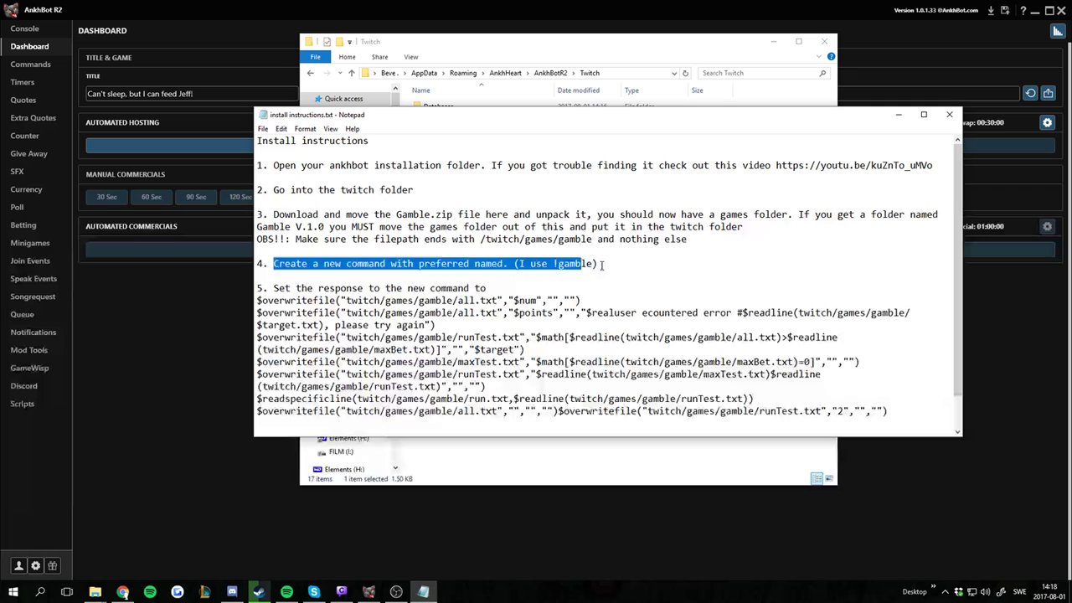
pyautogui.click(601, 265)
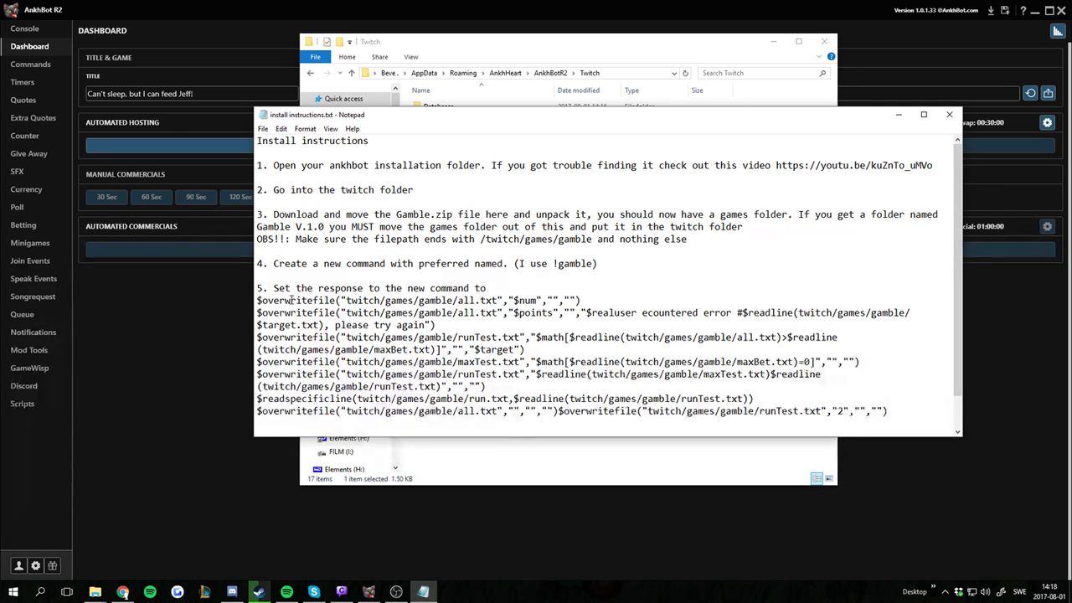
# Copy the $overwritefile response script lines, then minimize Notepad and the Twitch folder.
pyautogui.moveTo(257, 300); pyautogui.dragTo(891, 409)
pyautogui.rightClick(382, 372)
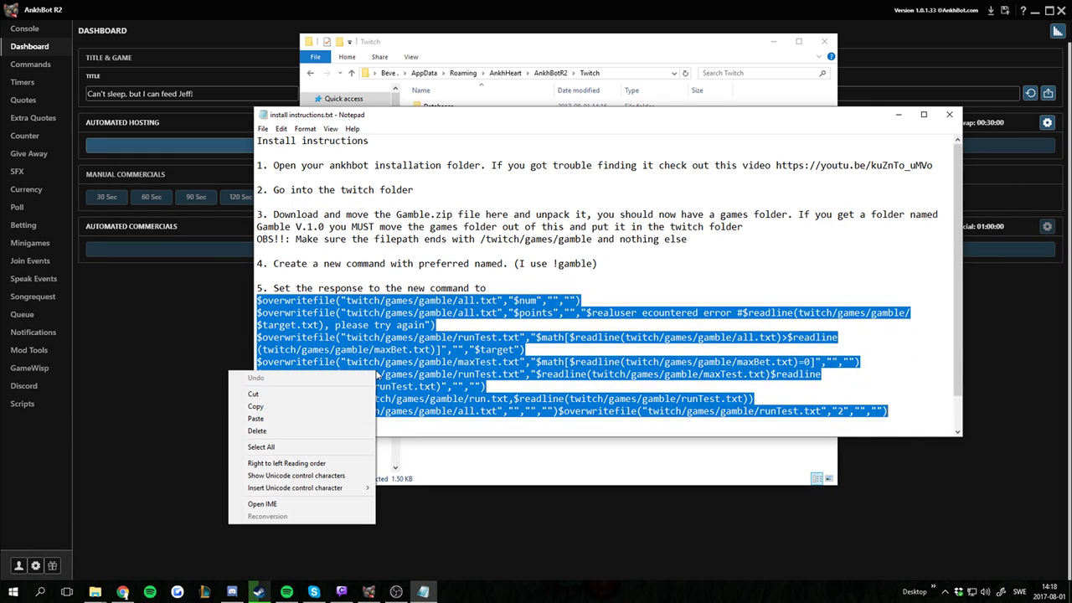
pyautogui.click(314, 407)
pyautogui.click(897, 113)
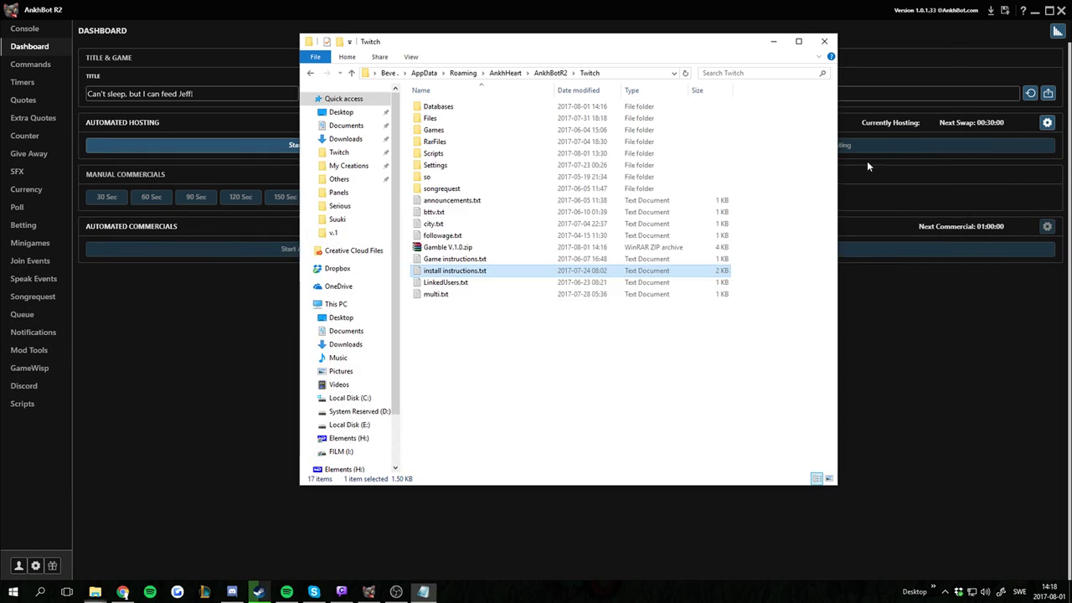
pyautogui.click(95, 591)
# Delete the existing !gamble command from the Commands list.
pyautogui.click(40, 69)
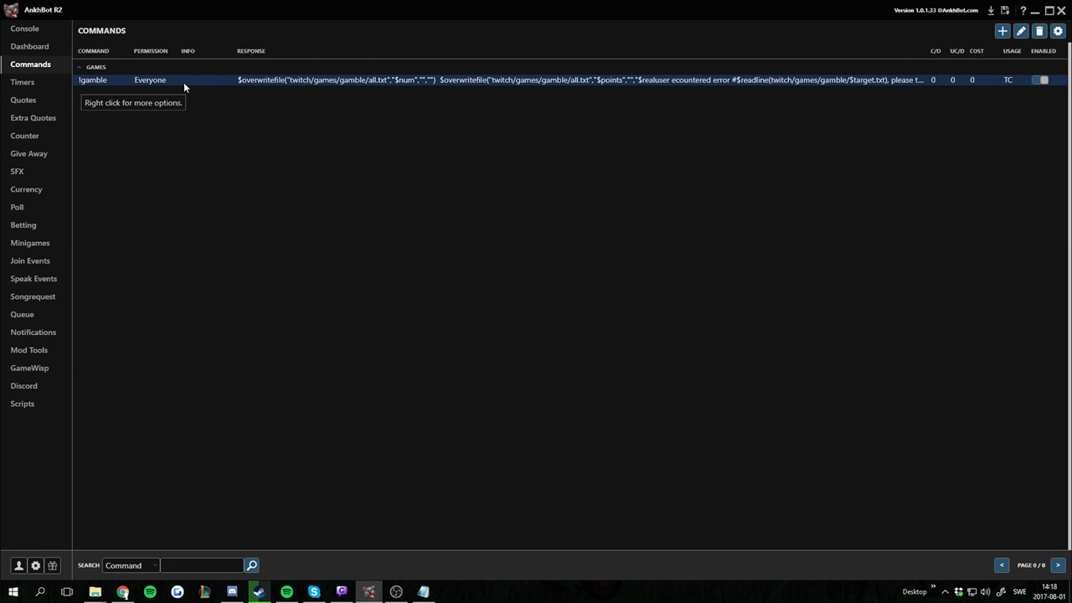
pyautogui.rightClick(80, 83)
pyautogui.click(132, 106)
pyautogui.click(524, 316)
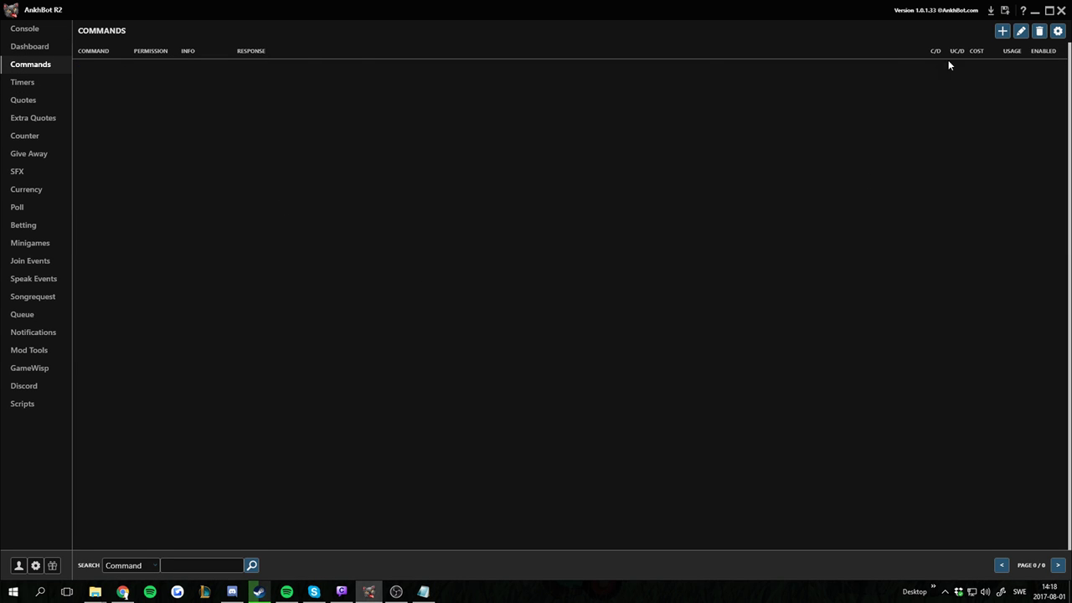
# Create !gamble with the pasted script as its response in the GAMES group, and submit it.
pyautogui.click(1001, 31)
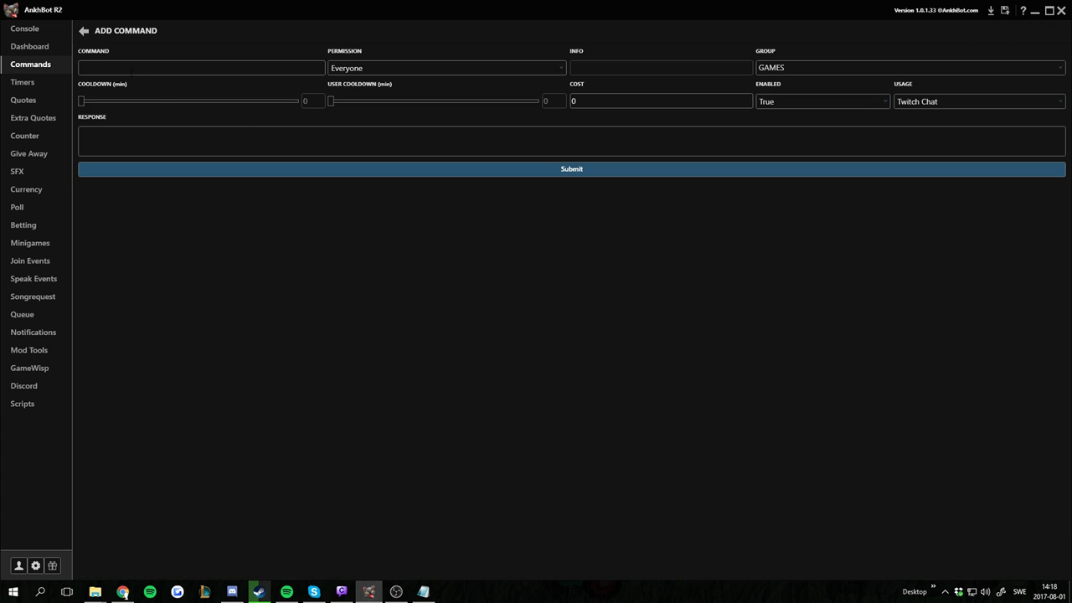
pyautogui.write('!gamble')
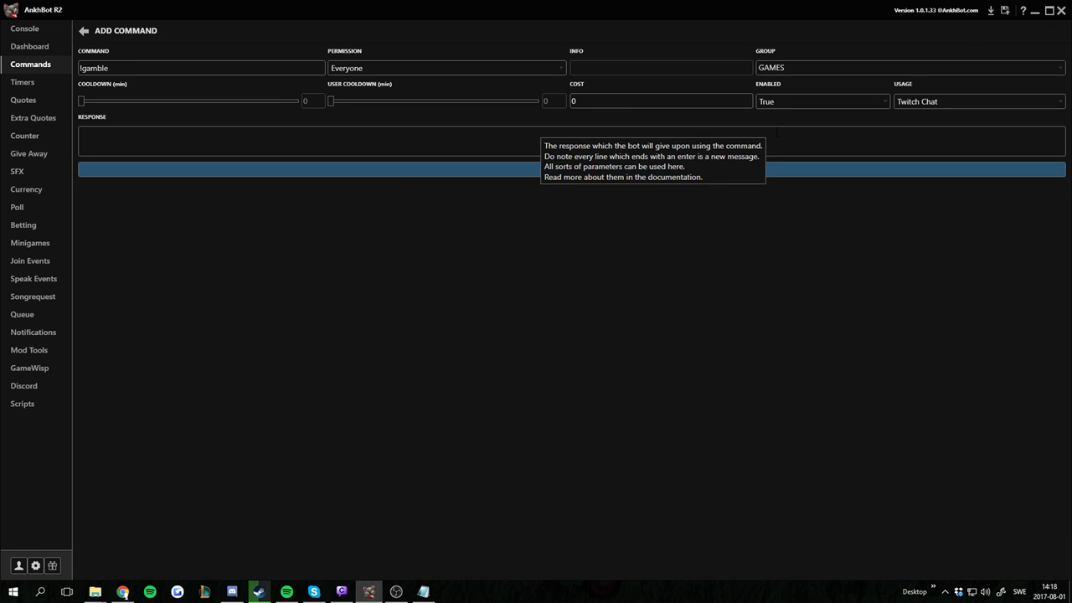
pyautogui.click(544, 141)
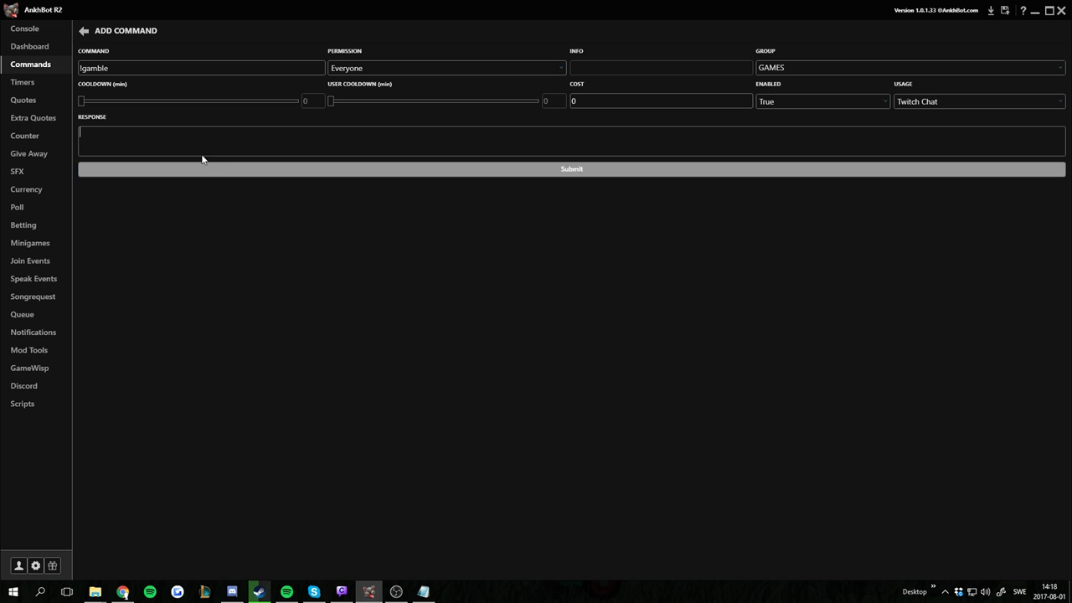
pyautogui.hotkey('ctrl', 'v')
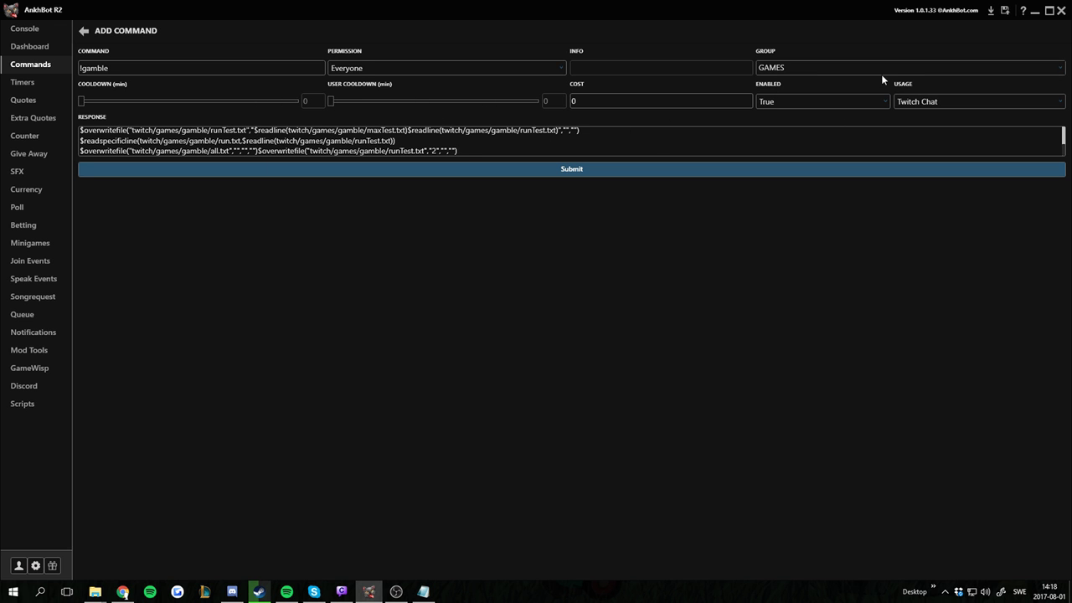
pyautogui.click(1058, 66)
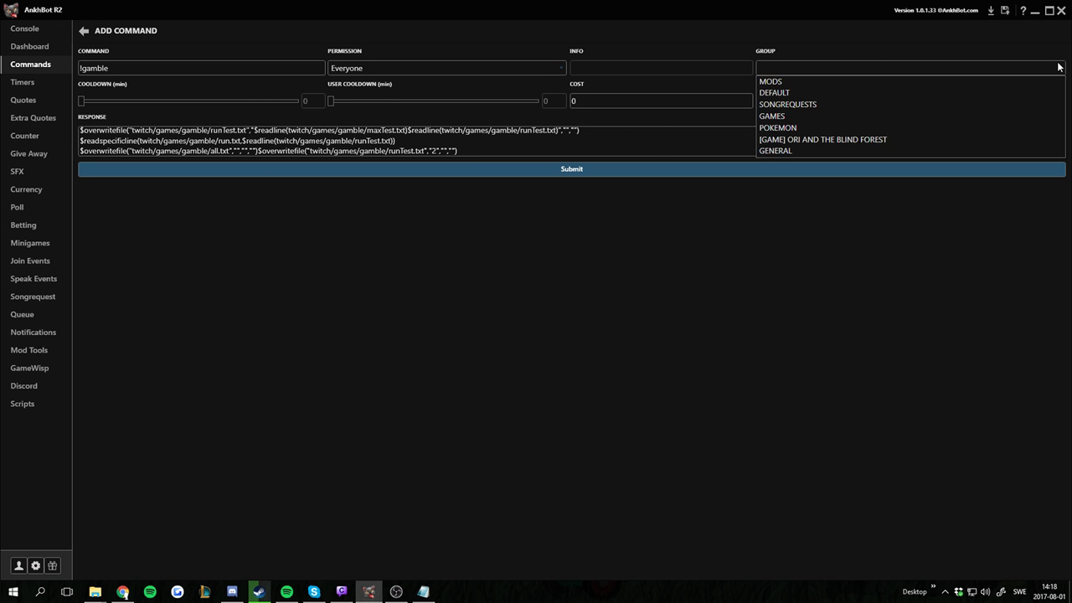
pyautogui.click(793, 116)
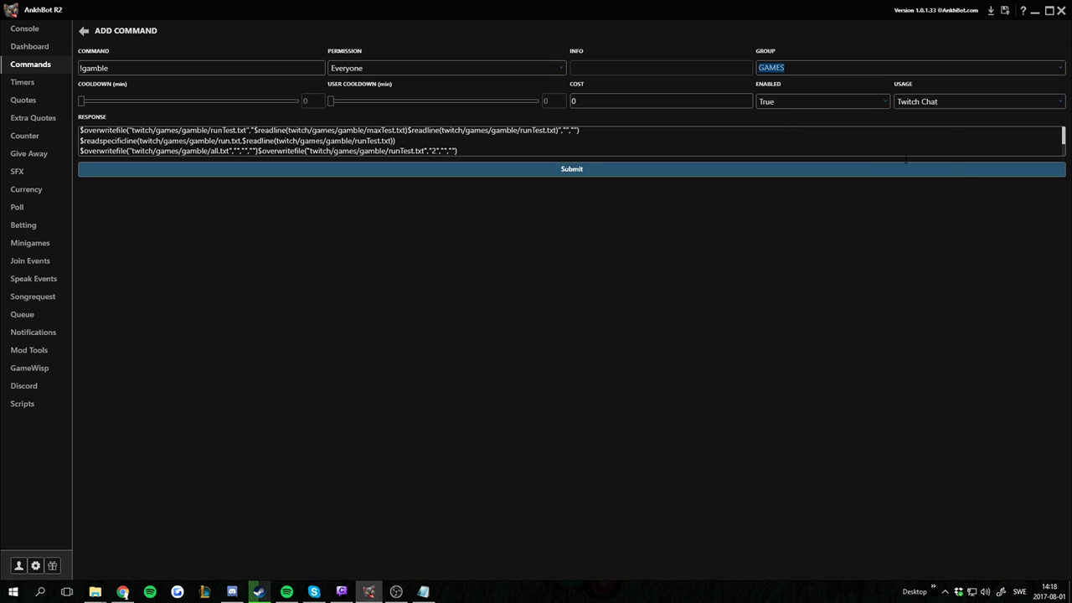
pyautogui.click(522, 167)
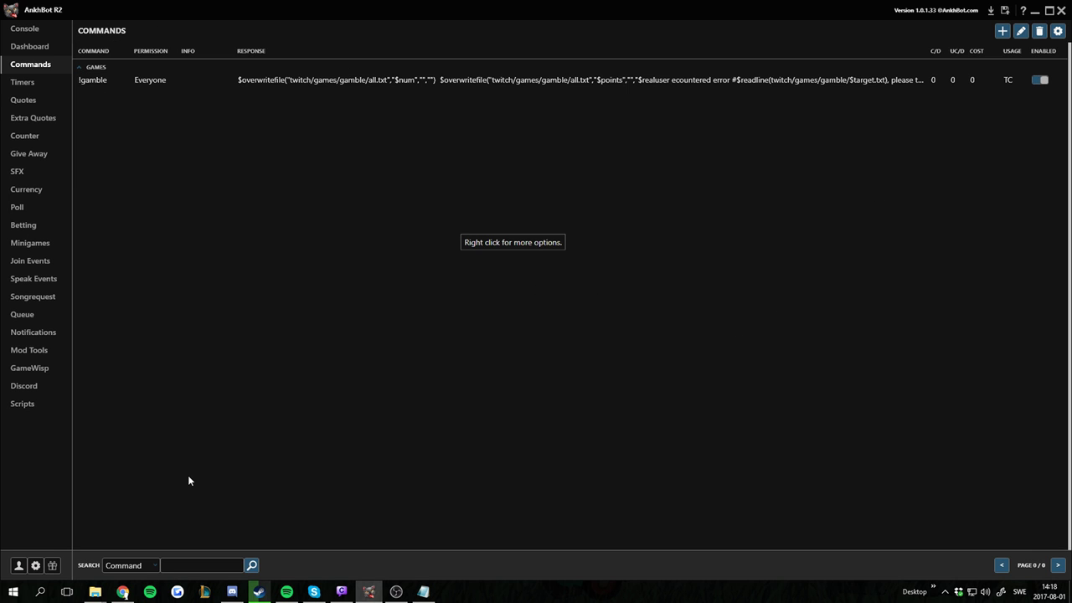
# Bring back the install instructions and read step 7 on the optional maxBet.txt max bet file.
pyautogui.click(423, 591)
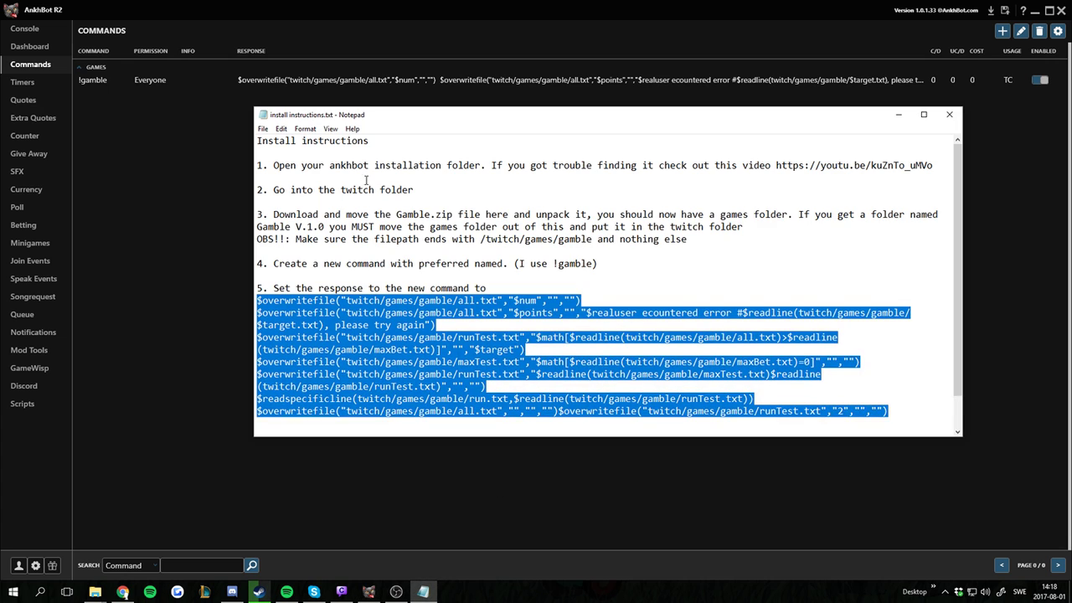
pyautogui.scroll(-1, 453, 251)
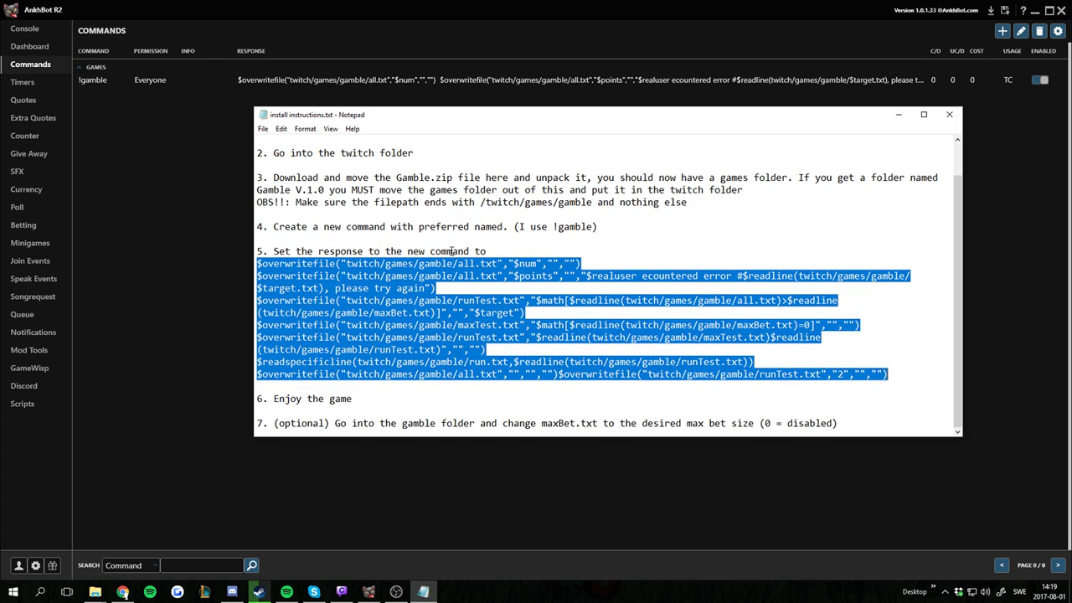
pyautogui.click(275, 423)
pyautogui.moveTo(275, 423); pyautogui.dragTo(599, 425)
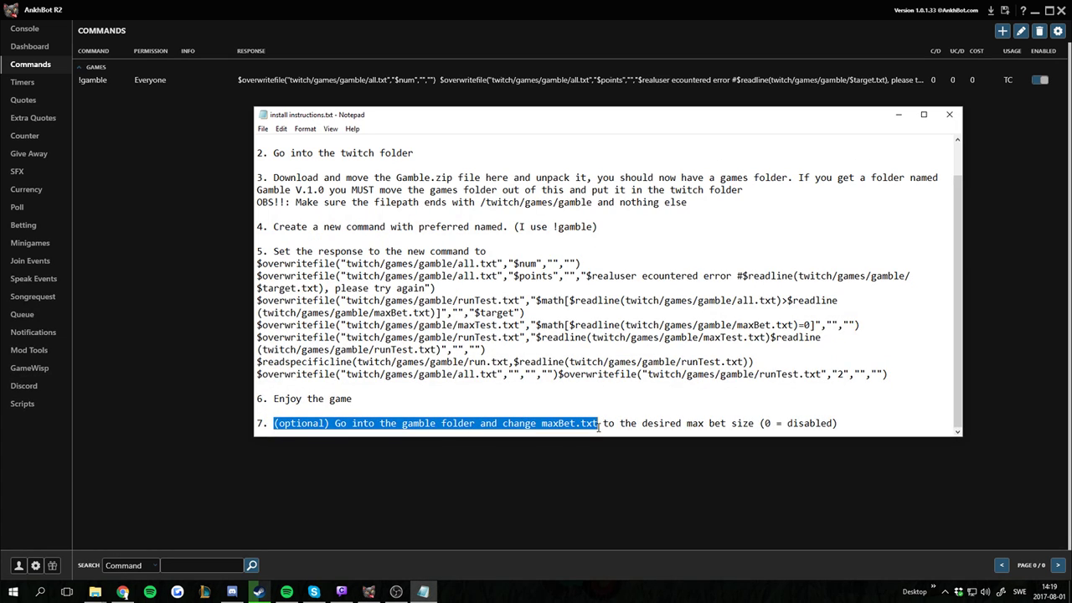
pyautogui.click(416, 428)
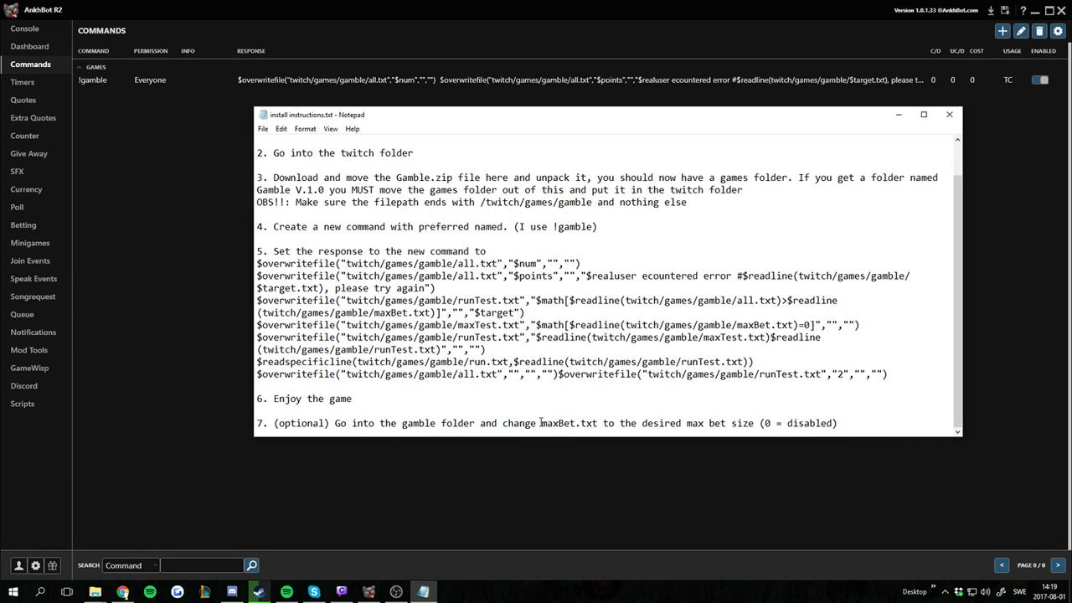
pyautogui.moveTo(540, 423); pyautogui.dragTo(593, 422)
pyautogui.hotkey('shift', 'Home')
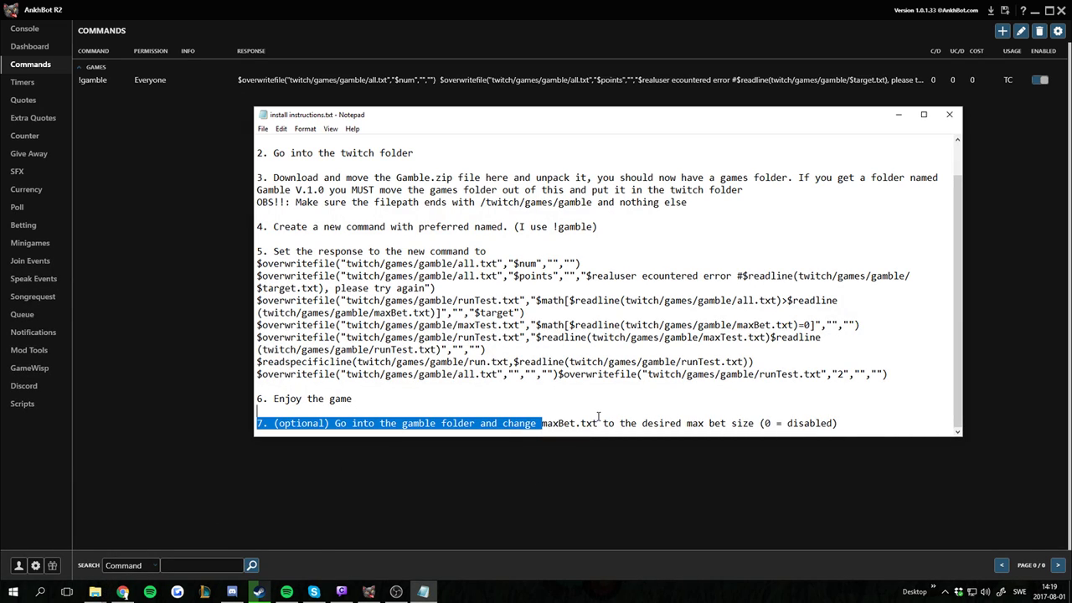
pyautogui.doubleClick(600, 419)
pyautogui.moveTo(603, 422); pyautogui.dragTo(769, 425)
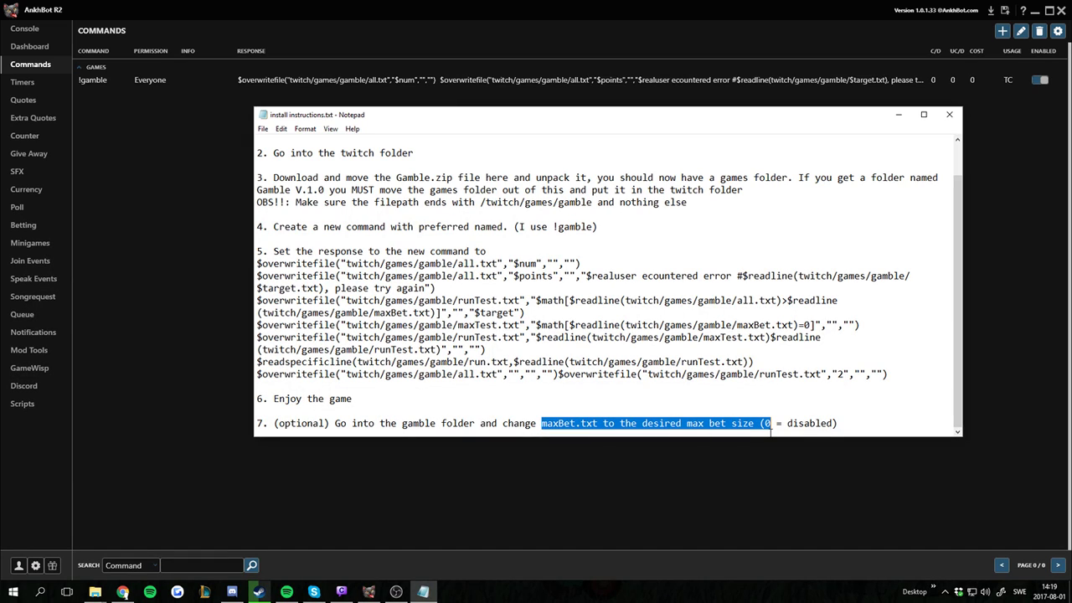
pyautogui.click(861, 429)
# Hide the instructions and send a bare !gamble in the Console chat.
pyautogui.click(899, 114)
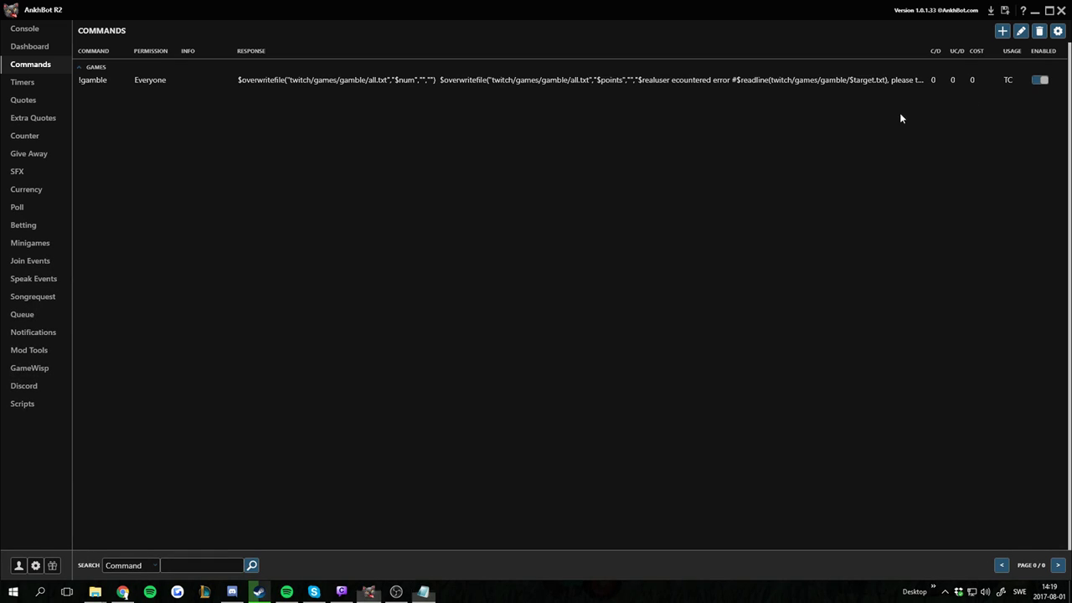
pyautogui.click(24, 29)
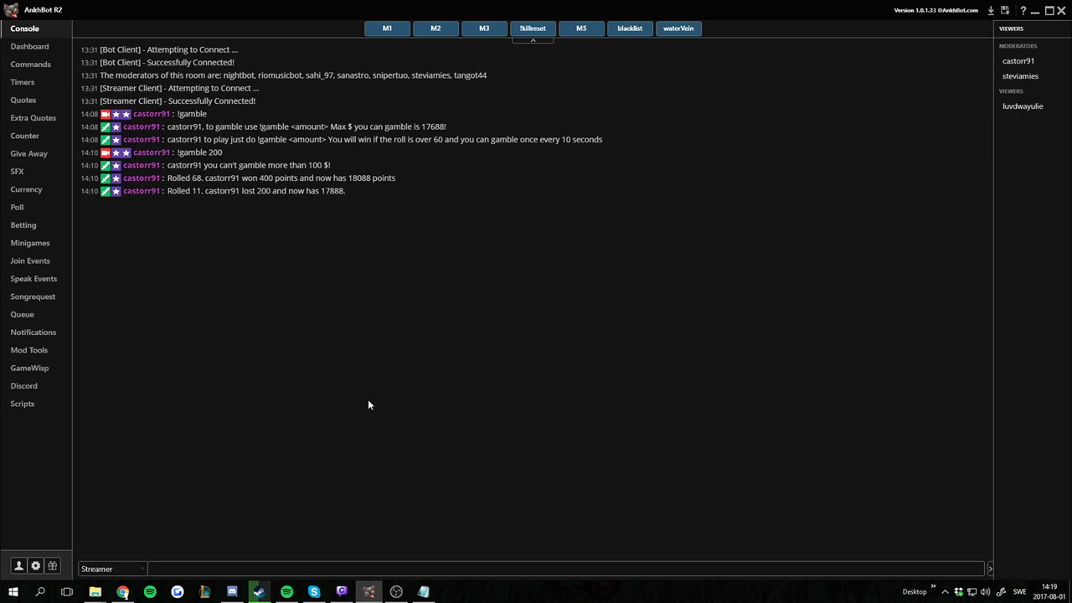
pyautogui.click(289, 561)
pyautogui.write('!gamble')
pyautogui.press('Return')
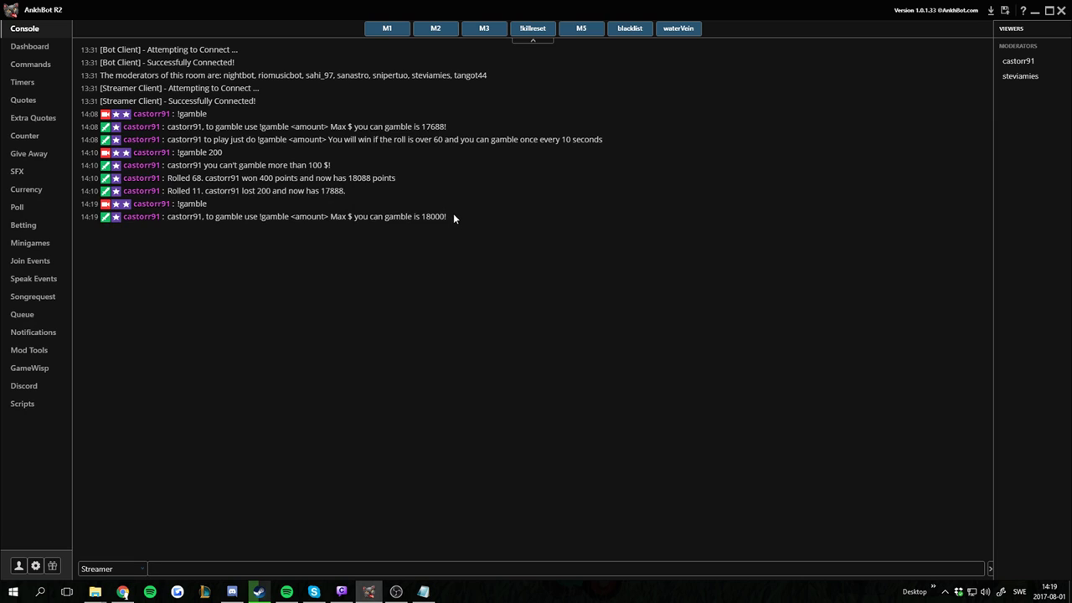
# Note the 18000 max in the reply, then bet !gamble 15000, winning 33,000 $.
pyautogui.moveTo(454, 215); pyautogui.dragTo(421, 216)
pyautogui.click(326, 569)
pyautogui.write('!gamble 15000')
pyautogui.press('Return')
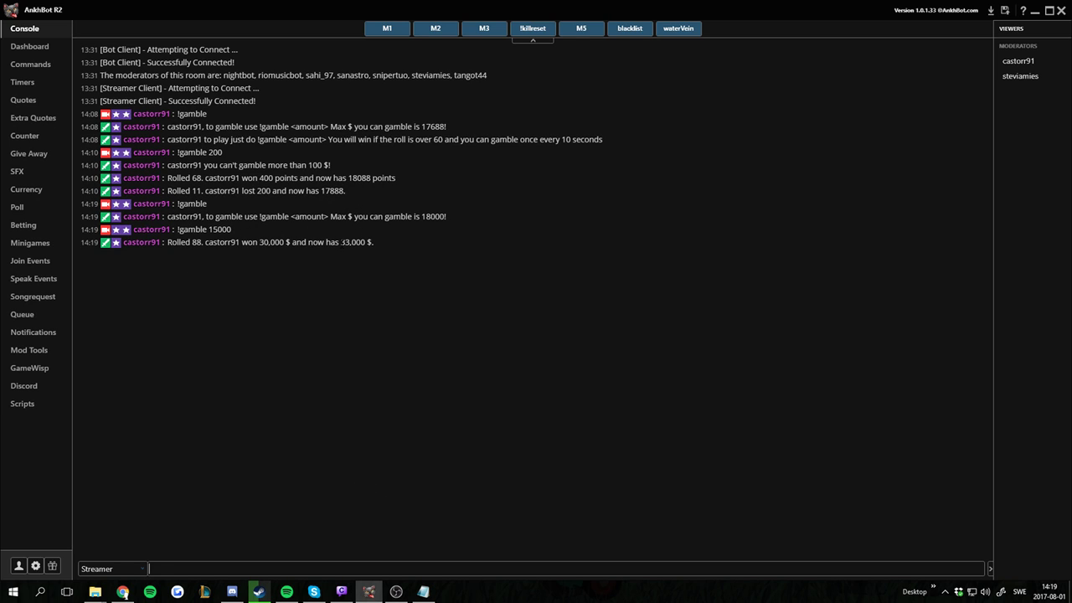
# Send an oversized !gamble bet and see it refused for exceeding the 33000 $ balance.
pyautogui.write('!')
pyautogui.write('gamble 2')
pyautogui.write('000')
pyautogui.press('Return')
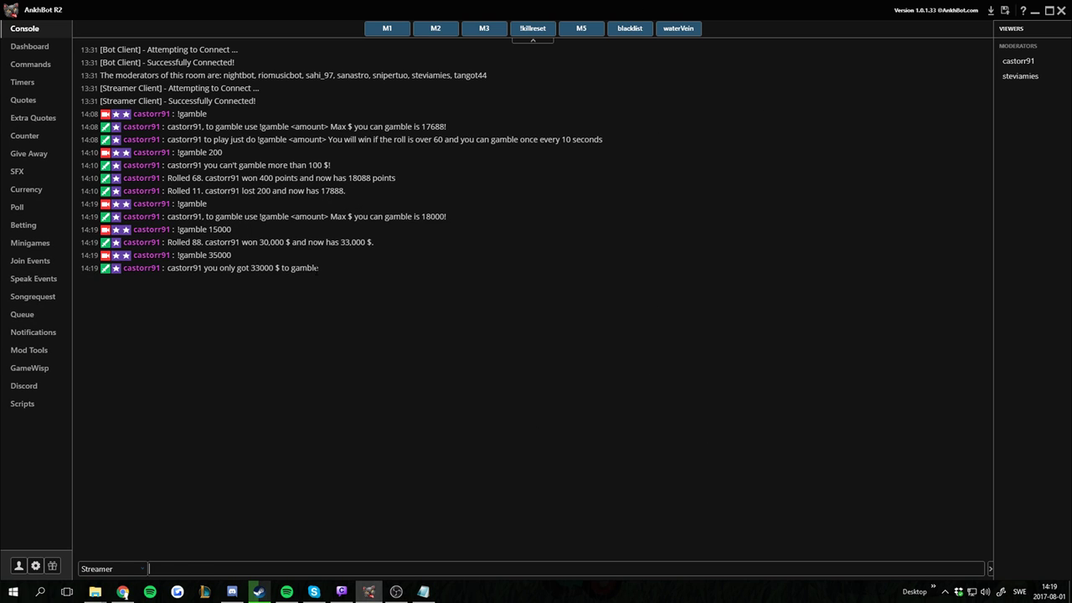
pyautogui.moveTo(336, 275); pyautogui.dragTo(166, 270)
pyautogui.click(412, 366)
# Open the Twitch > Games > Gamble folder, checking the maxBet.txt name in step 7.
pyautogui.moveTo(94, 592)
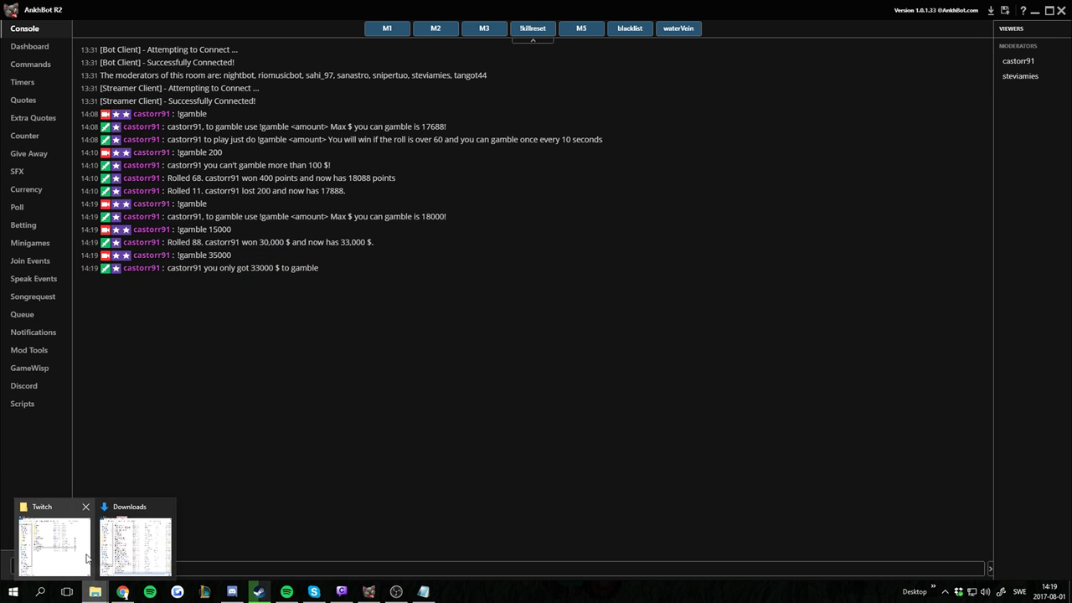
pyautogui.moveTo(82, 534)
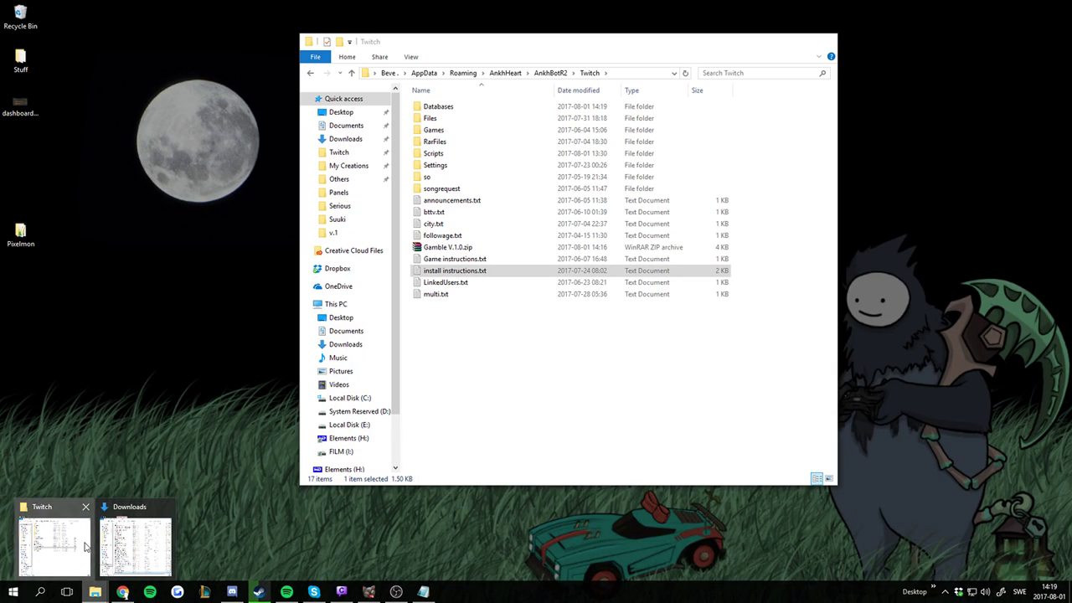
pyautogui.click(85, 546)
pyautogui.doubleClick(433, 130)
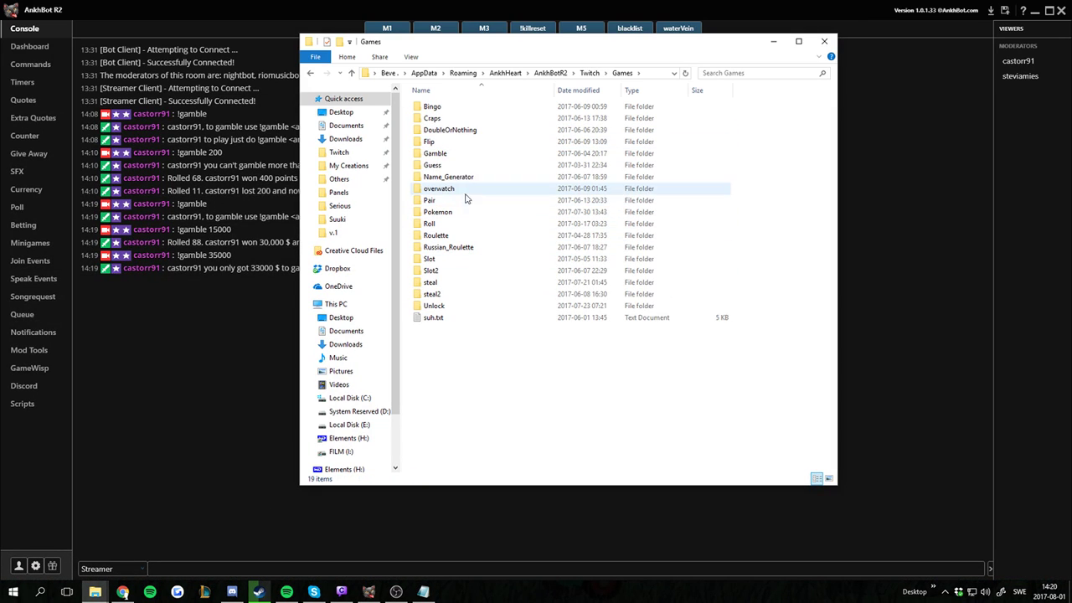
pyautogui.doubleClick(442, 155)
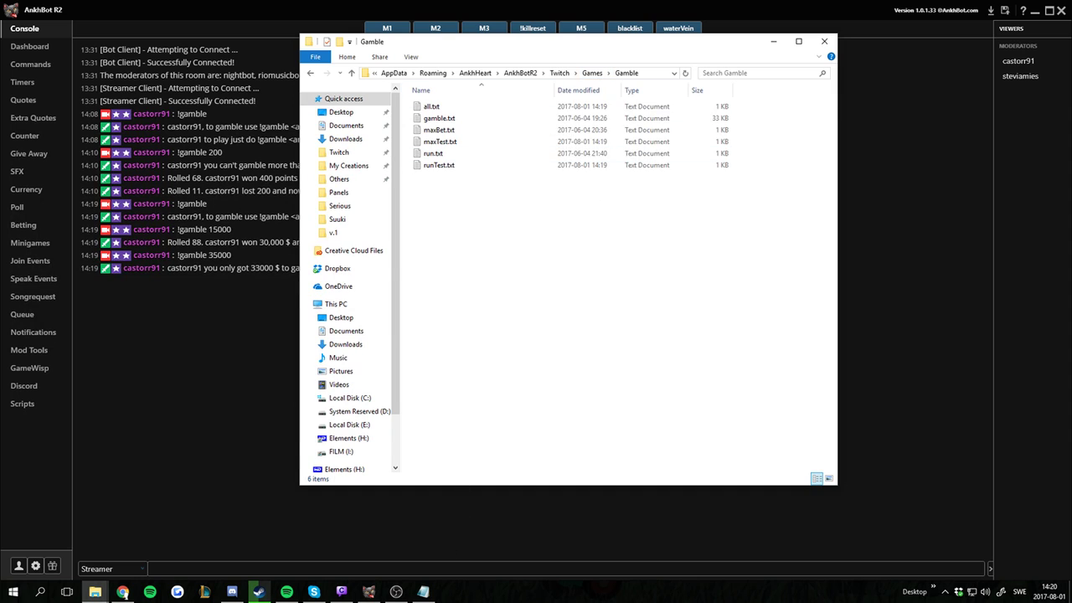
pyautogui.click(423, 592)
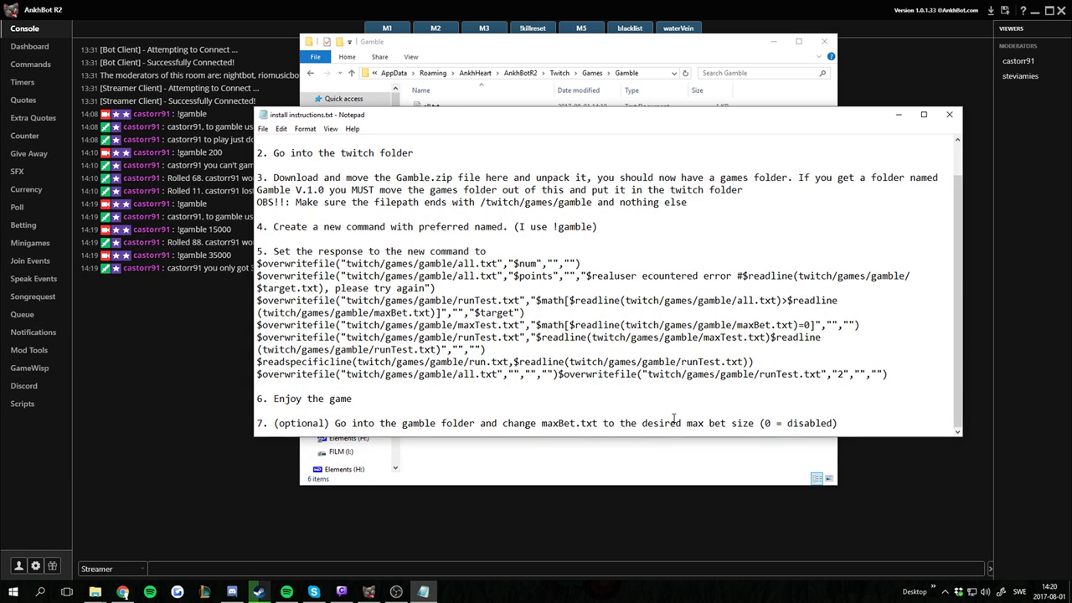
pyautogui.moveTo(536, 423); pyautogui.dragTo(599, 423)
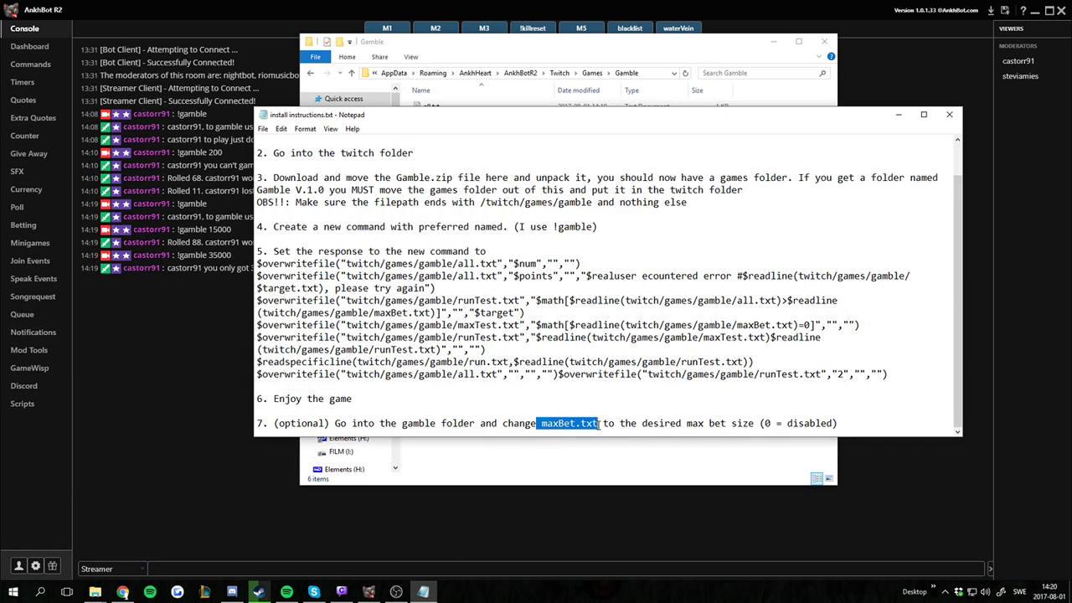
pyautogui.click(552, 460)
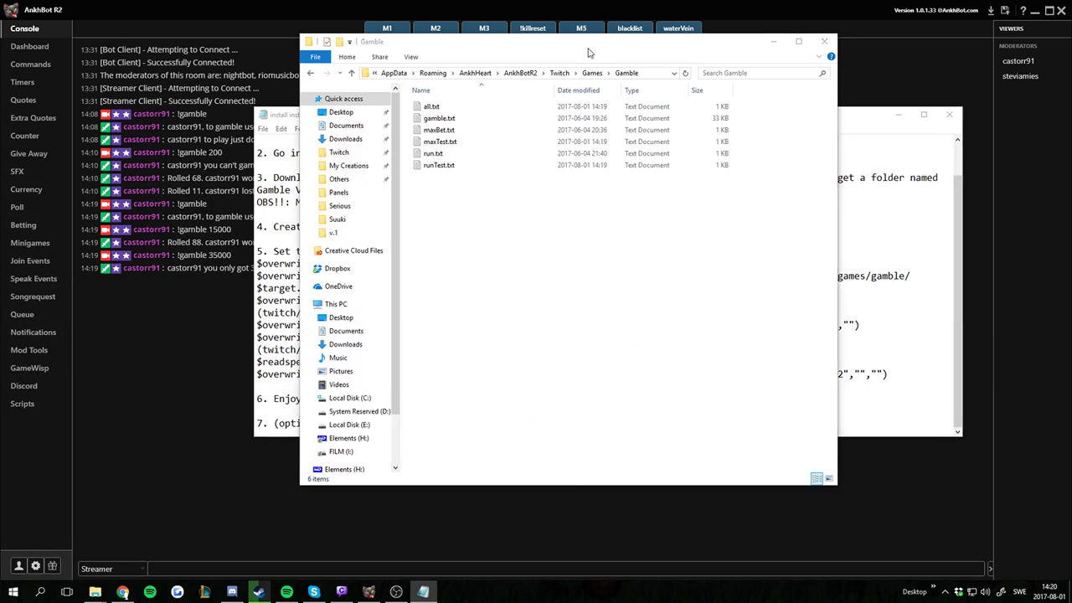
# Change the value in maxBet.txt from 0 to 100 and save the file.
pyautogui.doubleClick(440, 131)
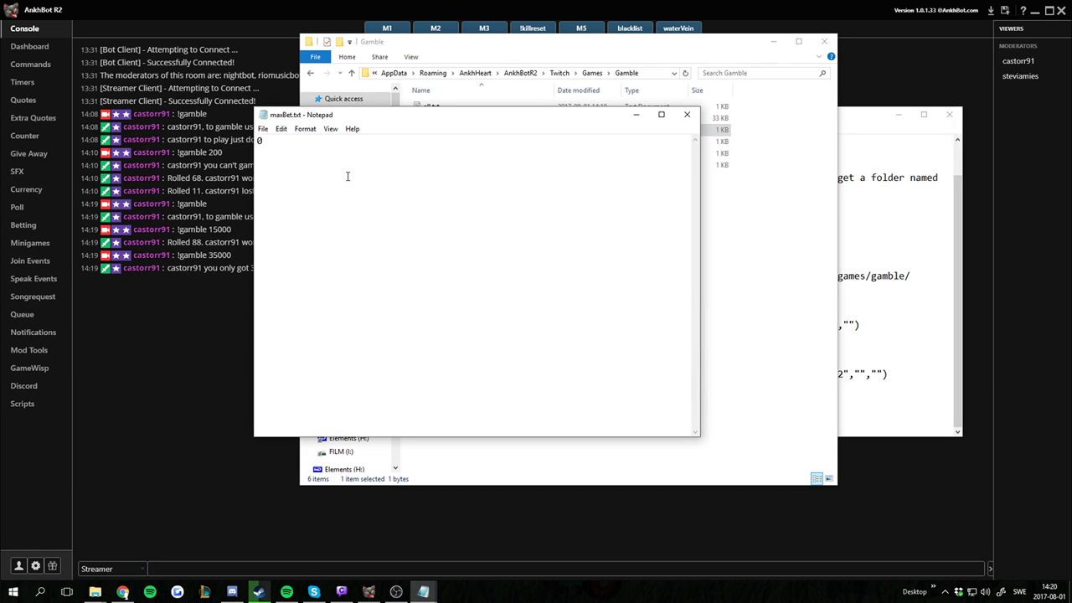
pyautogui.doubleClick(259, 140)
pyautogui.moveTo(389, 120); pyautogui.dragTo(540, 133)
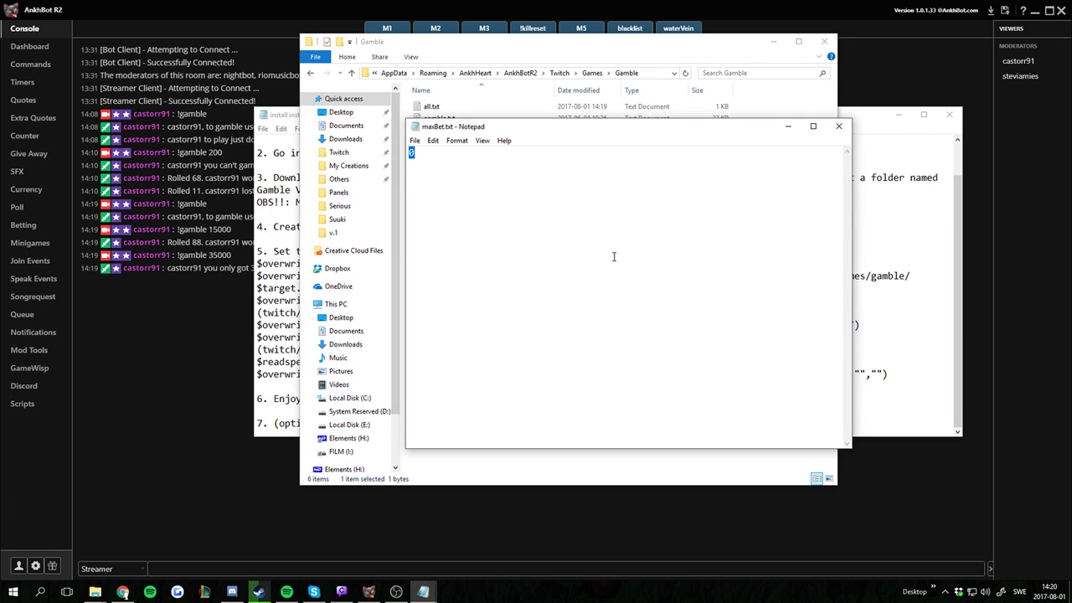
pyautogui.write('100')
pyautogui.click(840, 128)
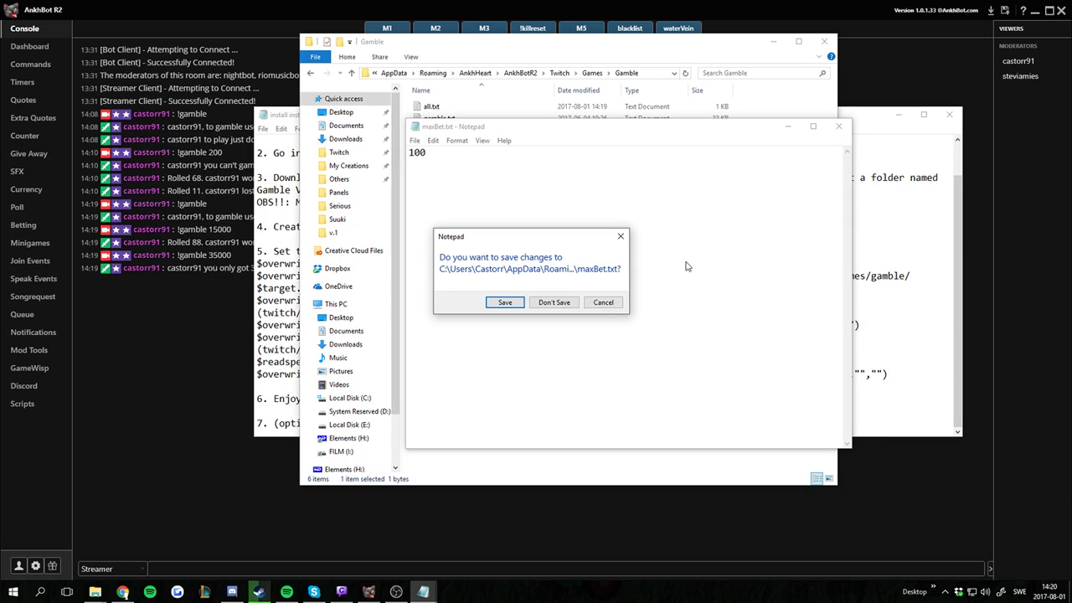
pyautogui.click(509, 306)
pyautogui.click(166, 386)
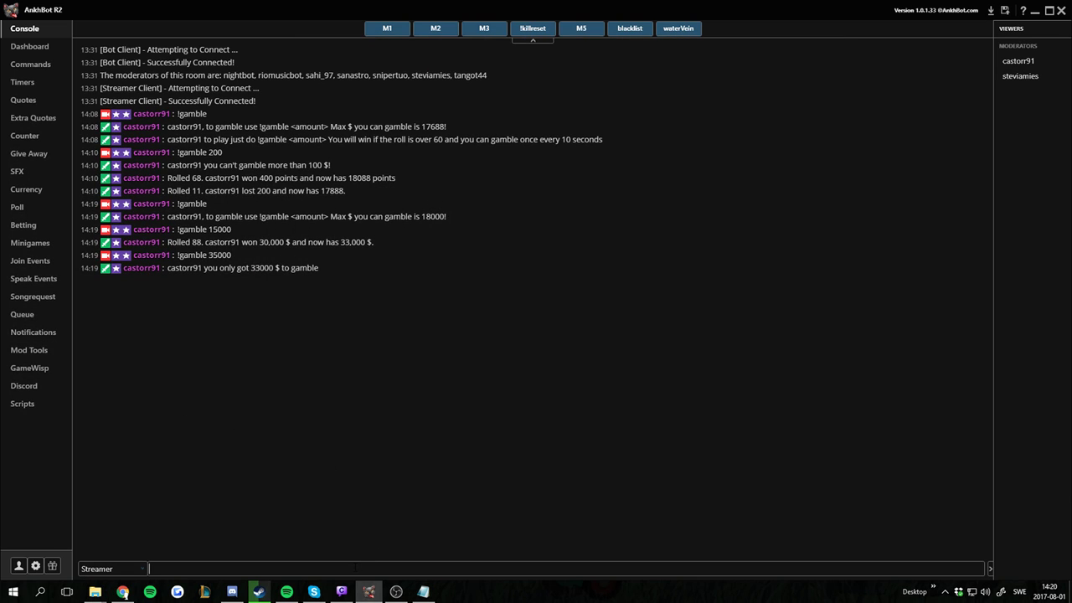
# Send an over-limit !gamble bet and get the 'can't gamble more than 100 $!' refusal.
pyautogui.write('!gamble 100')
pyautogui.press('Return')
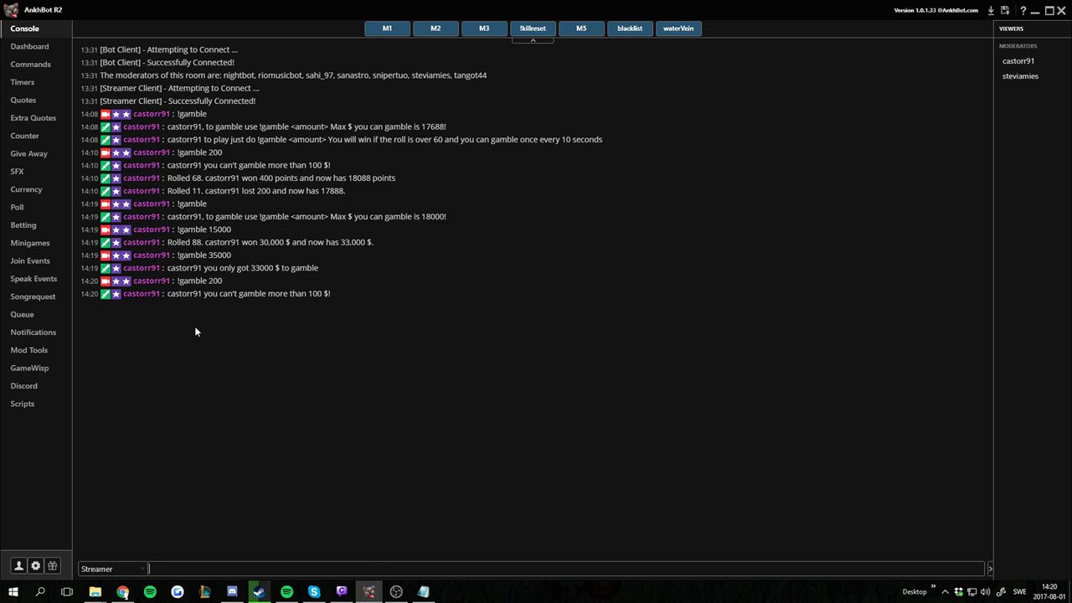
pyautogui.doubleClick(328, 293)
pyautogui.click(604, 372)
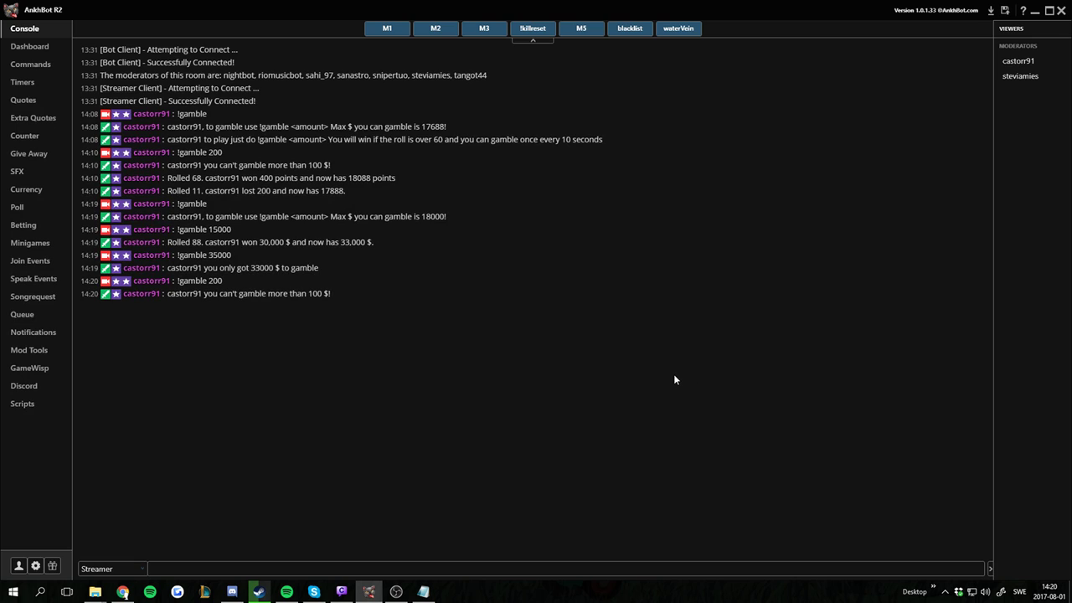